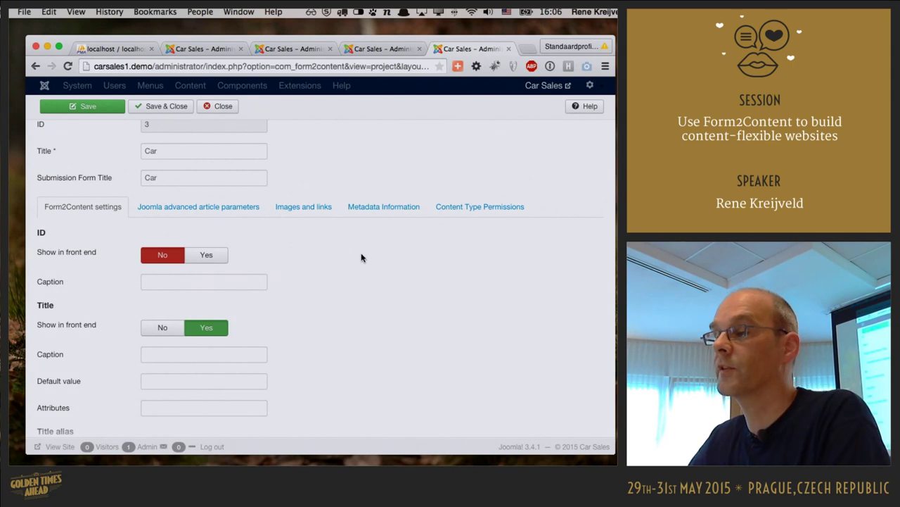
- In Category selection, keep the Behaviour option letting users pick categories below the default Cars category
scroll(388, 273, "down", 3)
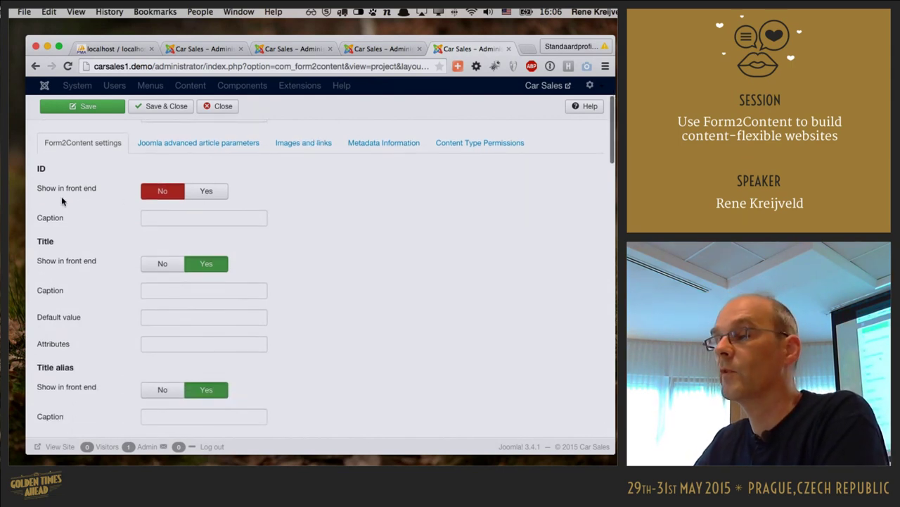
scroll(215, 209, "up", 1)
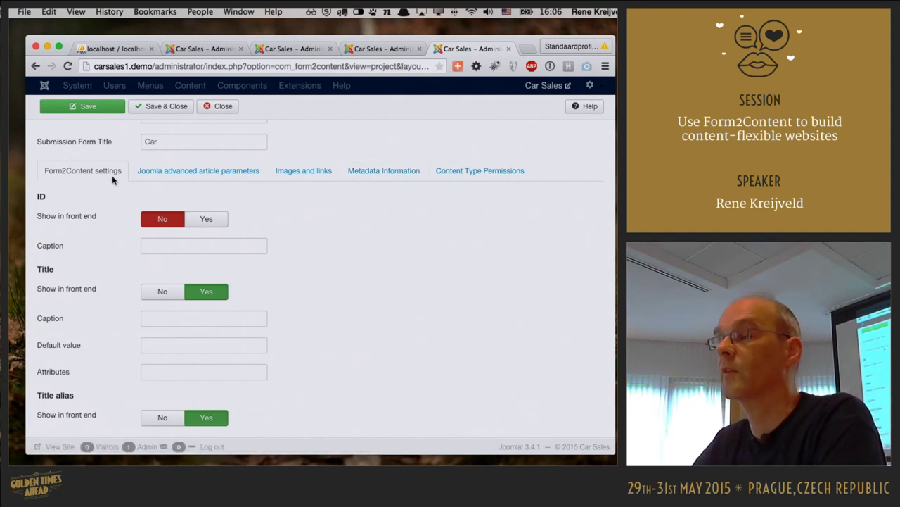
scroll(489, 240, "down", 2)
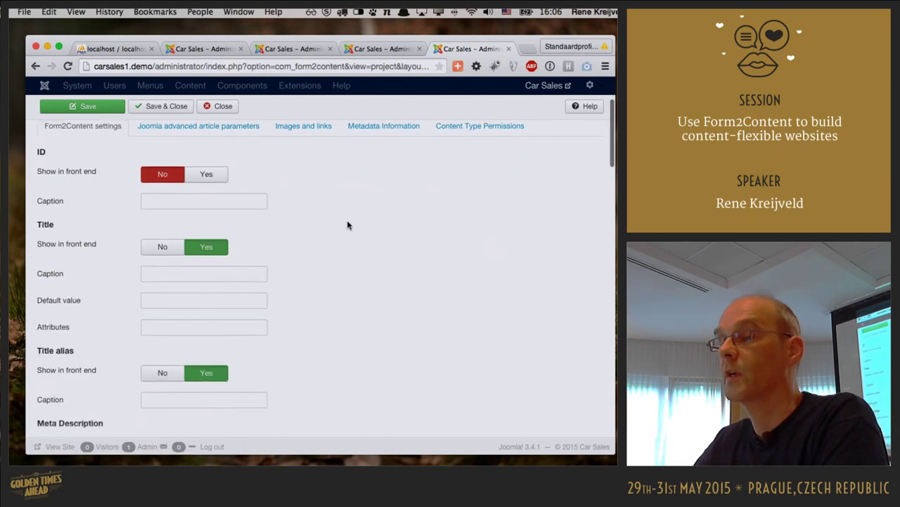
scroll(312, 197, "down", 2)
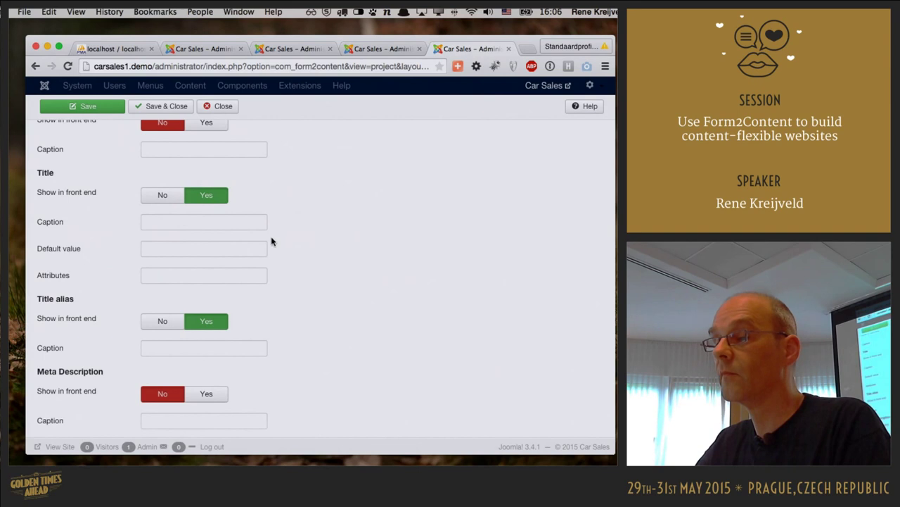
scroll(276, 241, "down", 4)
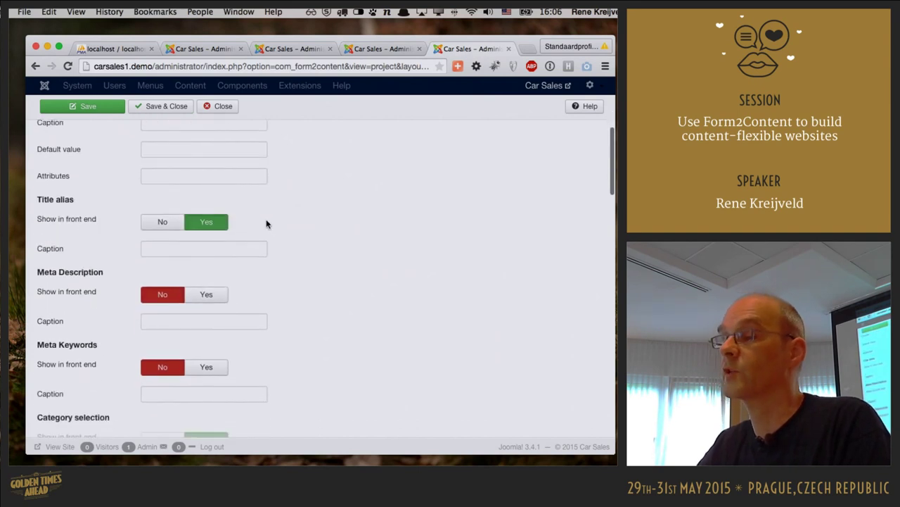
scroll(267, 224, "down", 2)
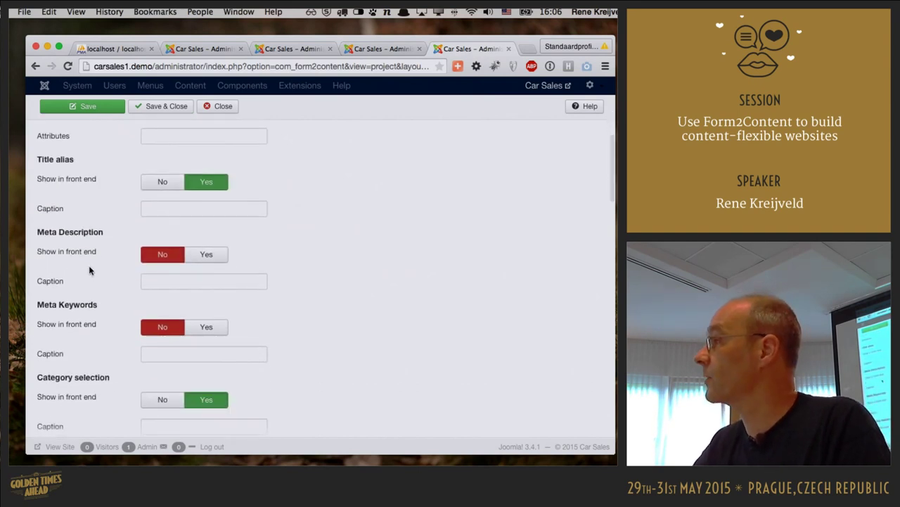
scroll(414, 294, "down", 6)
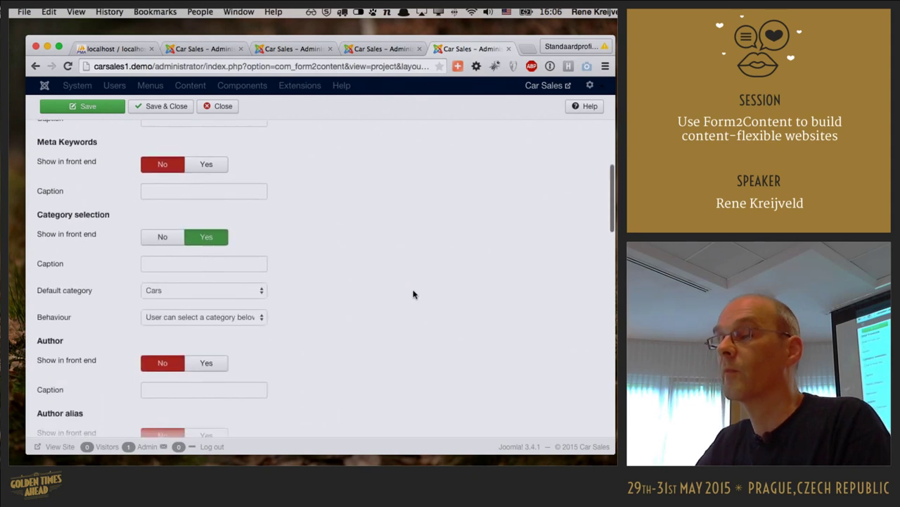
scroll(415, 294, "down", 1)
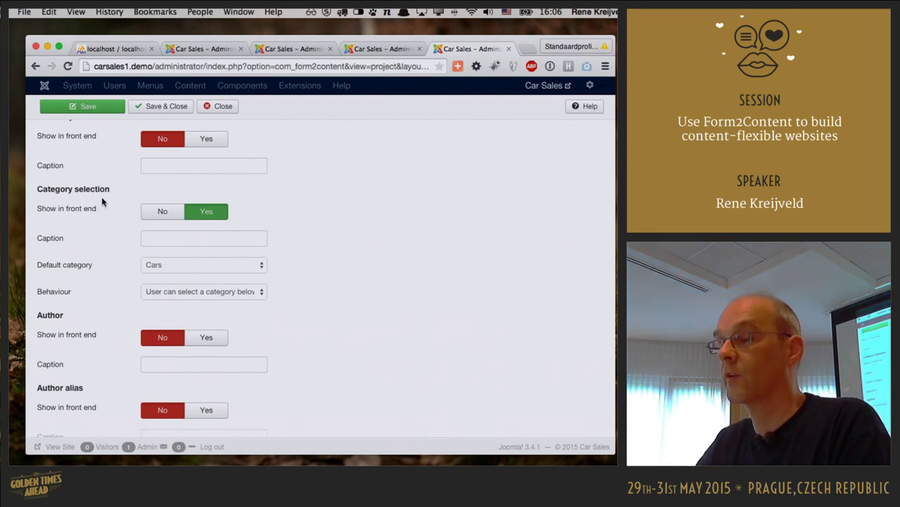
left_click(221, 295)
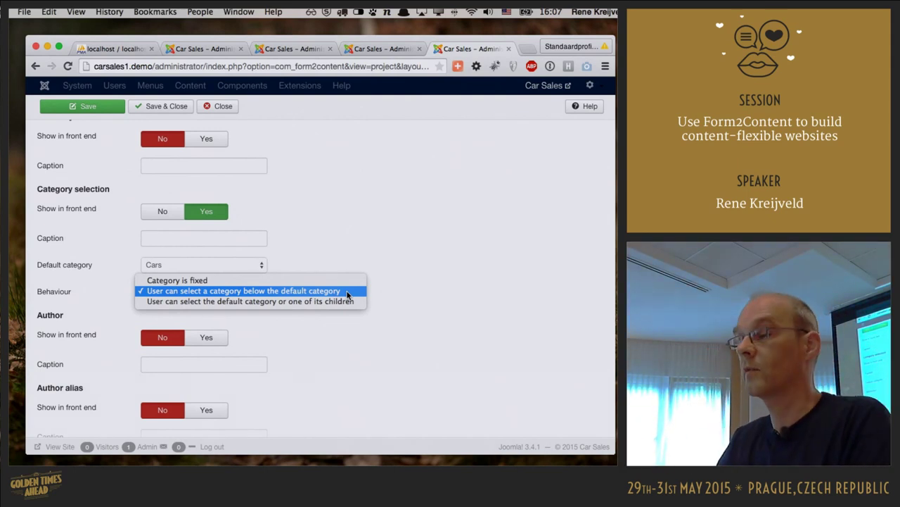
left_click(347, 294)
- Scroll through the remaining Car settings: Joomla article creation, no form template, tags hidden
scroll(414, 280, "down", 5)
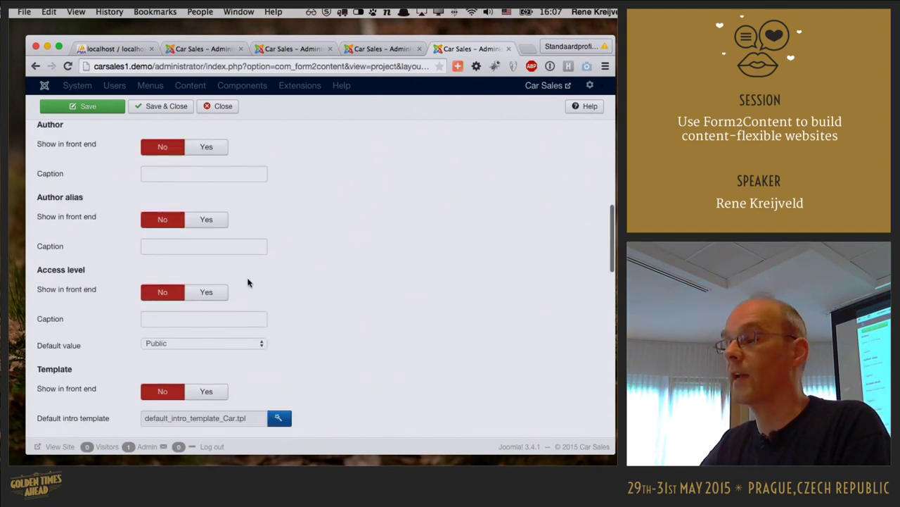
scroll(368, 296, "down", 5)
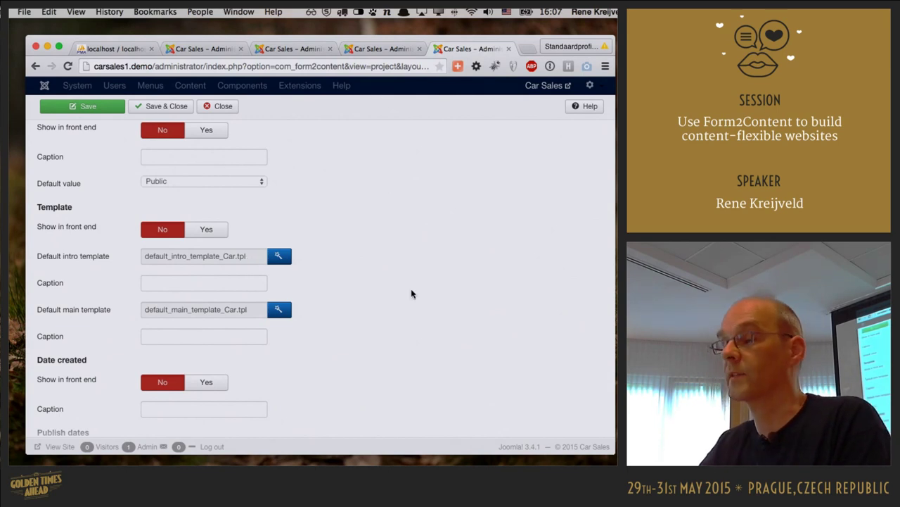
scroll(430, 289, "down", 5)
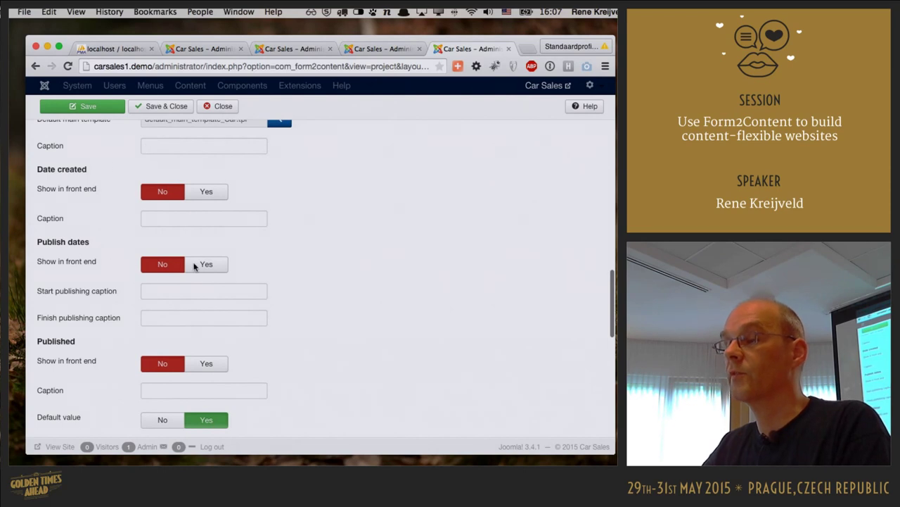
scroll(513, 311, "down", 4)
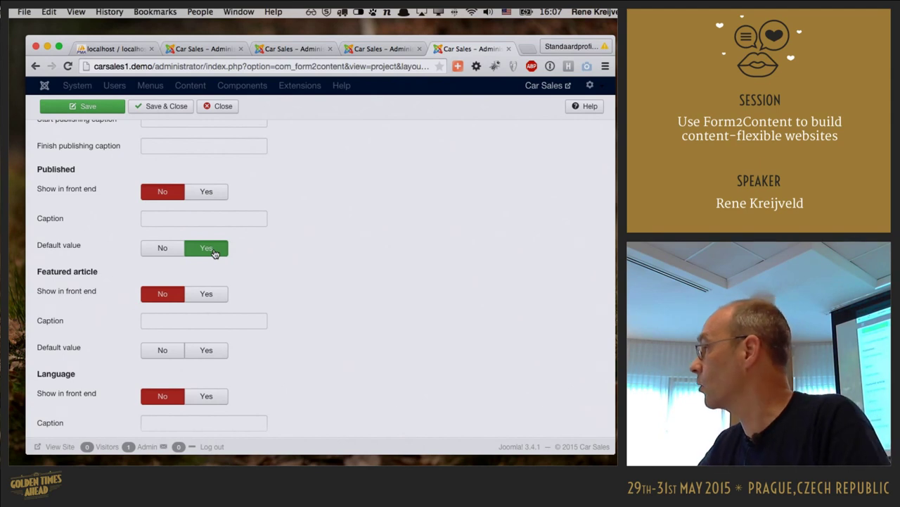
scroll(310, 278, "down", 3)
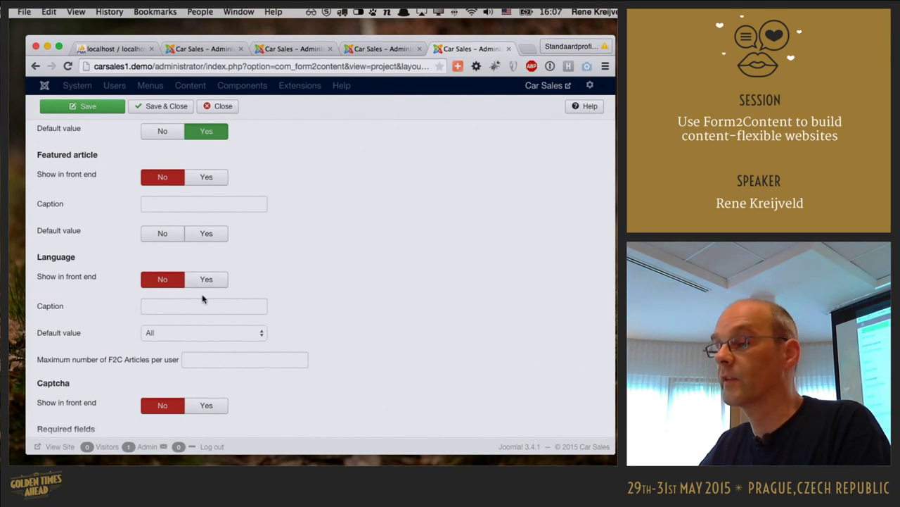
scroll(403, 297, "down", 1)
scroll(403, 297, "down", 5)
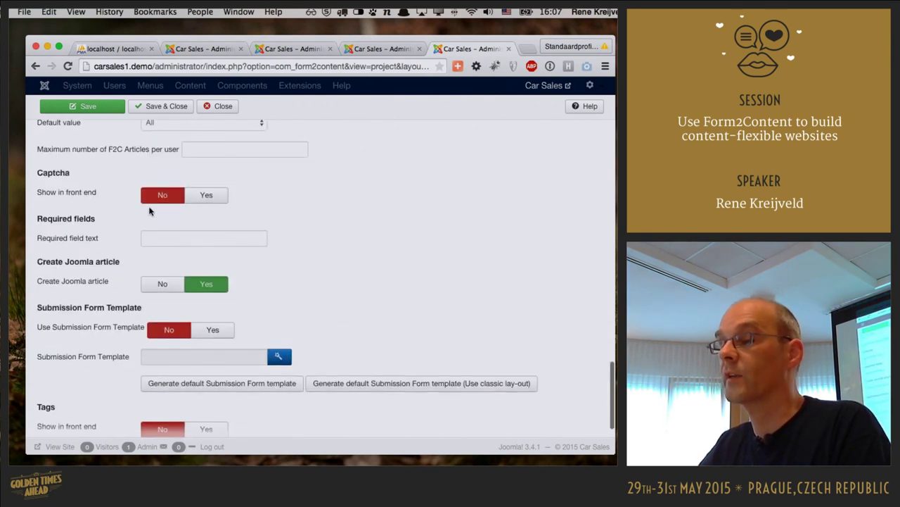
scroll(379, 247, "down", 1)
mouse_move(89, 250)
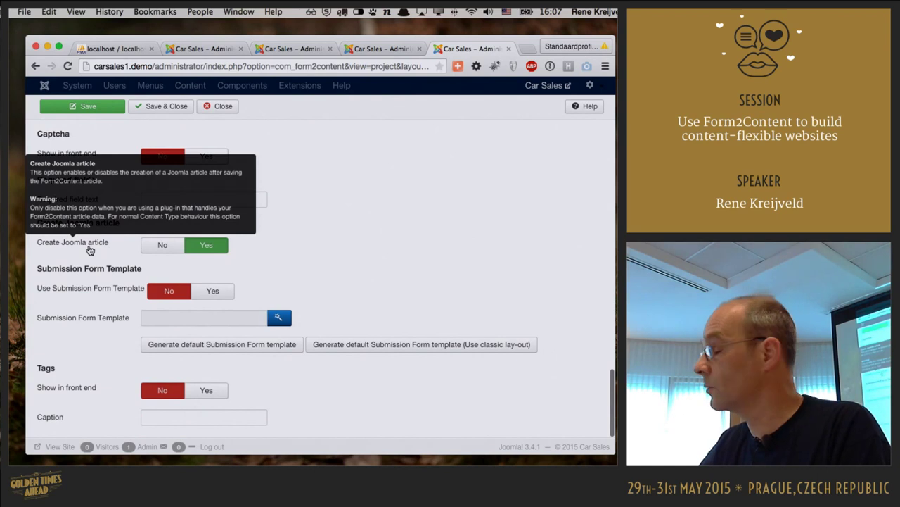
scroll(345, 262, "down", 3)
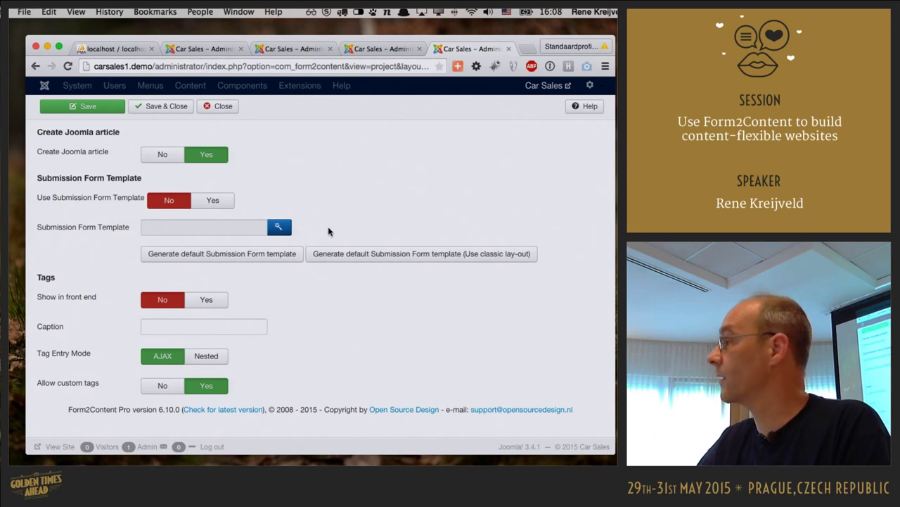
- Close the Car content type unsaved and advance the slides to slide 17, Content type fields
left_click(223, 106)
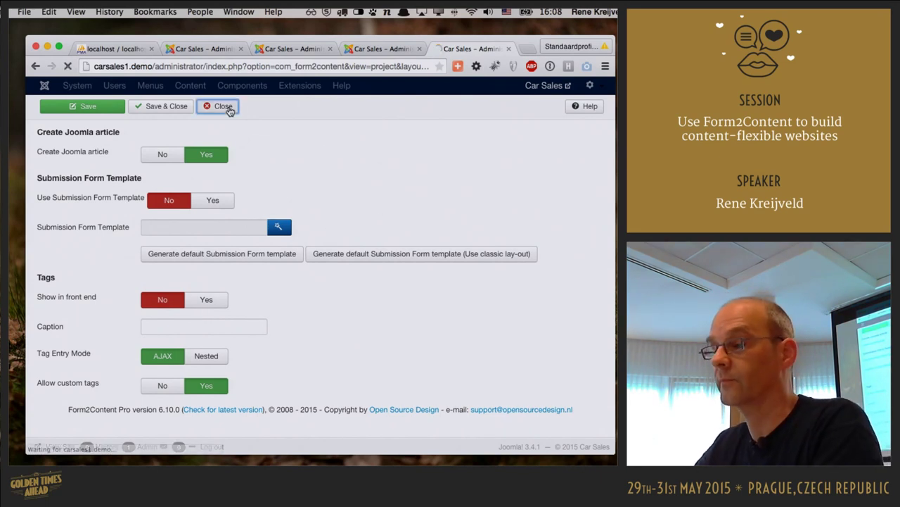
key("super+w")
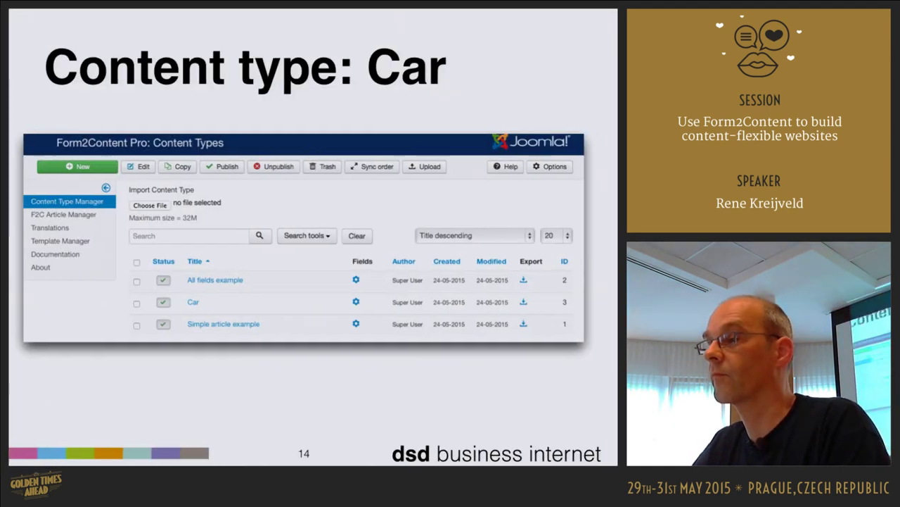
key("Right")
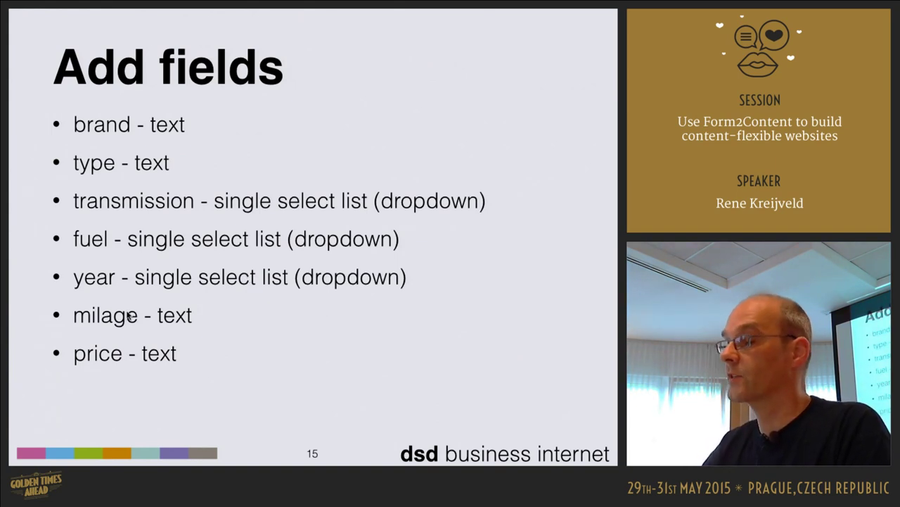
key("Right")
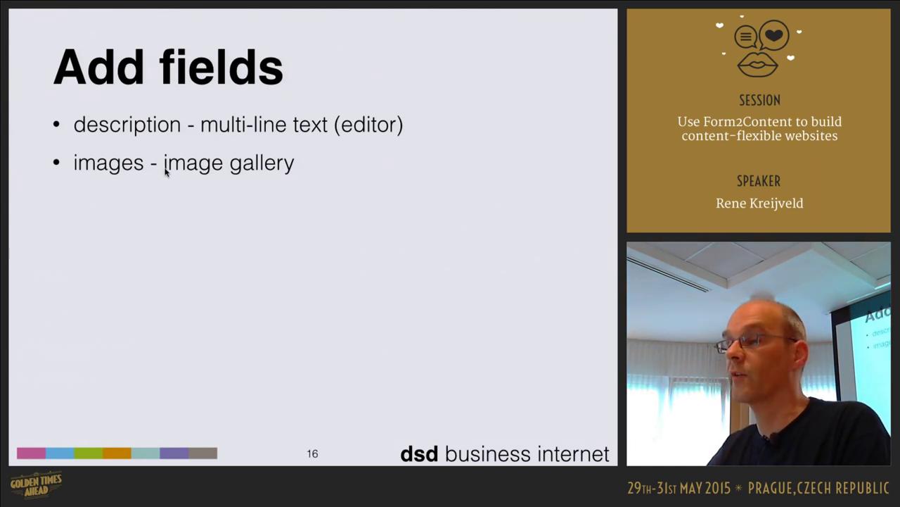
key("Right")
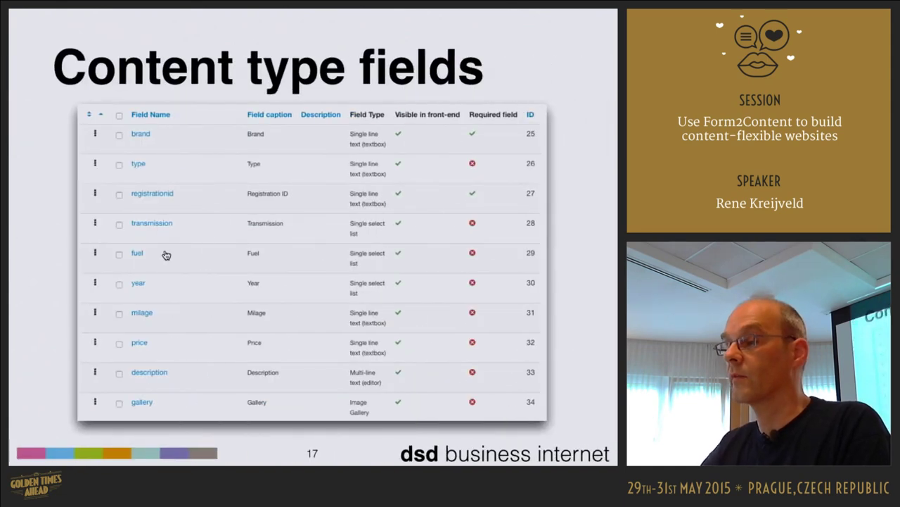
- Leave the slideshow and open the Car content type's brand field for editing
key("Escape")
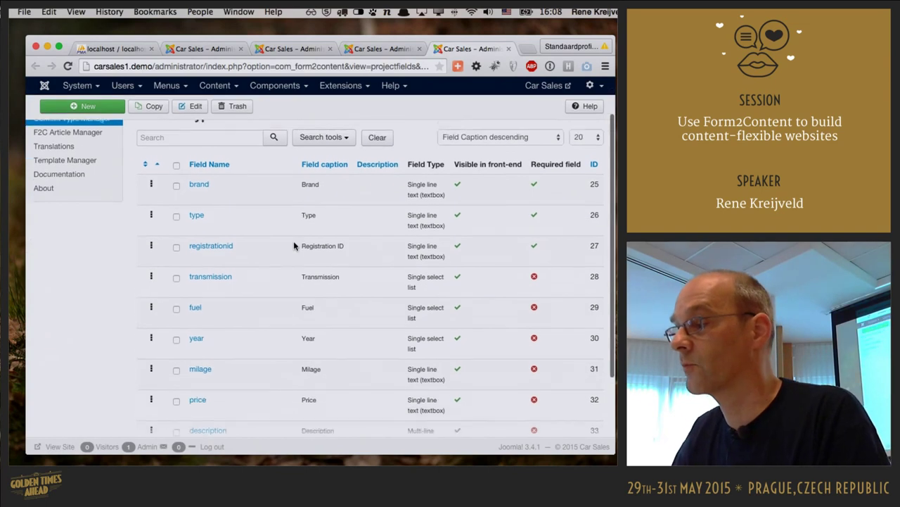
scroll(293, 240, "down", 1)
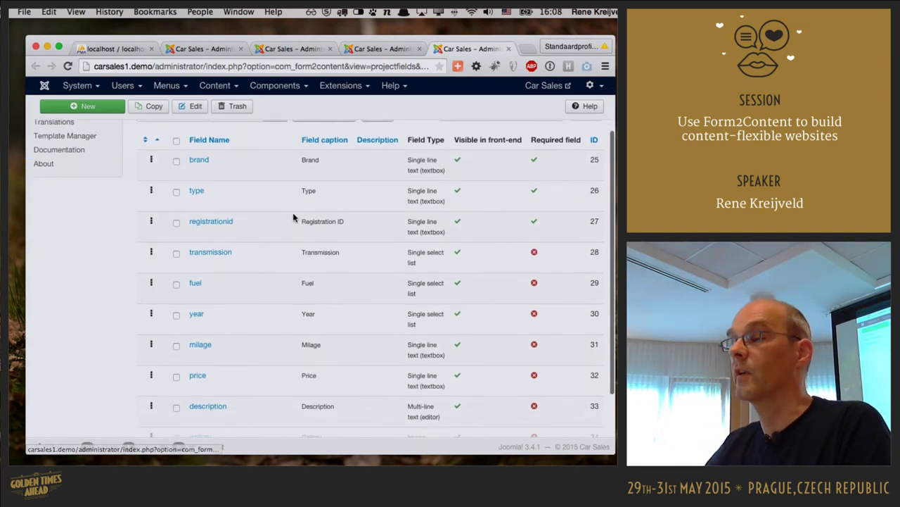
left_click(200, 161)
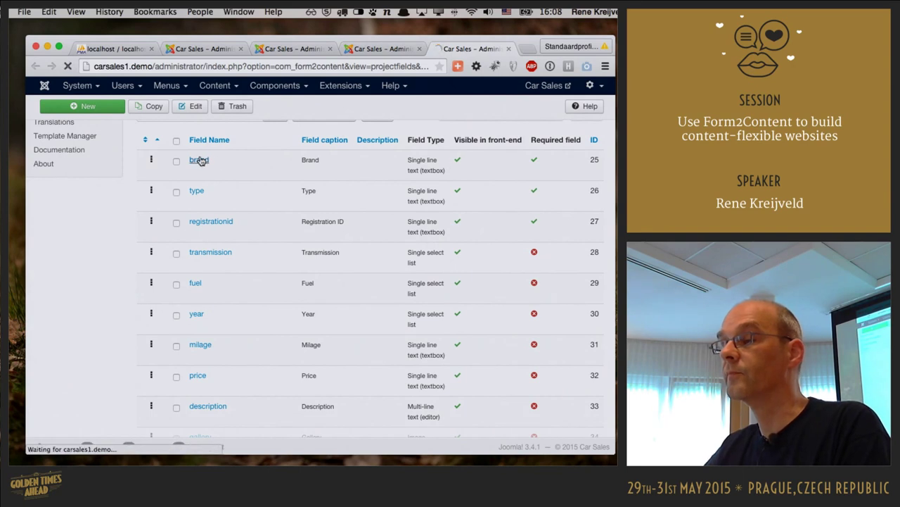
- Review the brand field's settings, keeping it required, then close it without saving
scroll(359, 193, "down", 3)
scroll(239, 181, "up", 1)
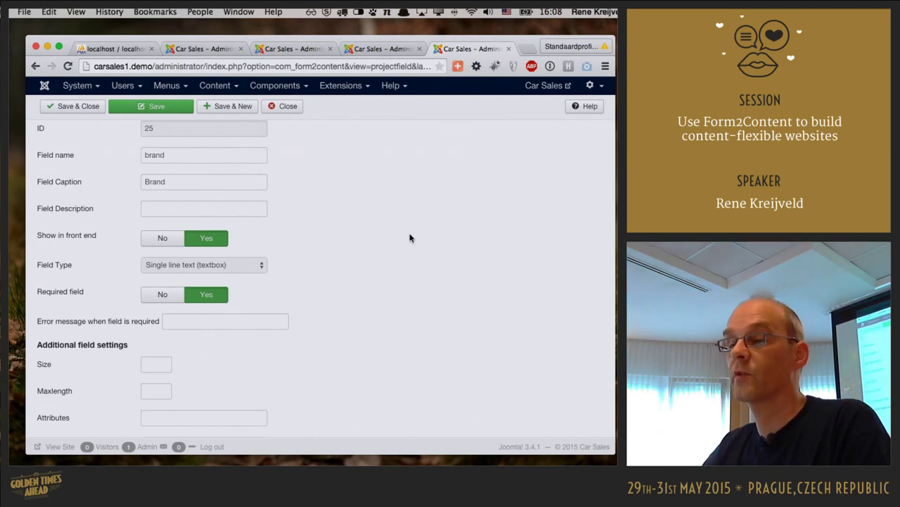
scroll(429, 241, "down", 1)
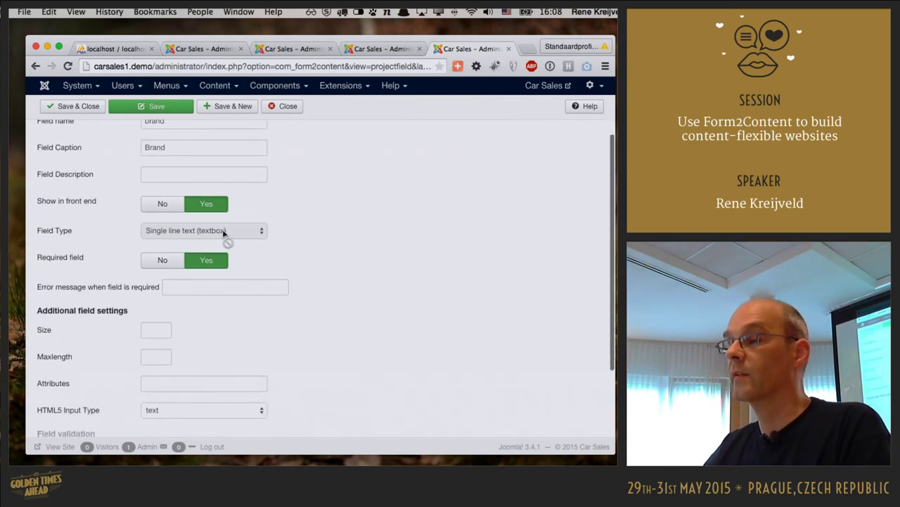
scroll(389, 237, "down", 1)
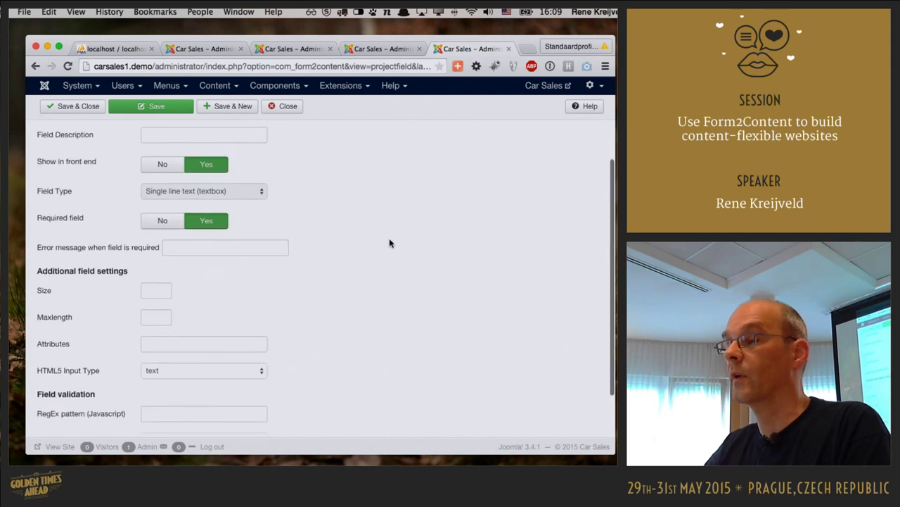
left_click(162, 208)
left_click(221, 210)
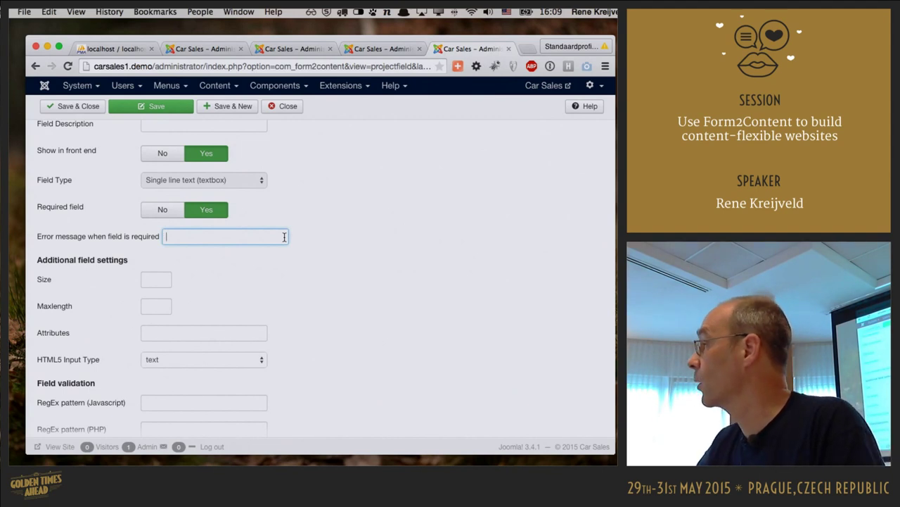
scroll(481, 247, "down", 3)
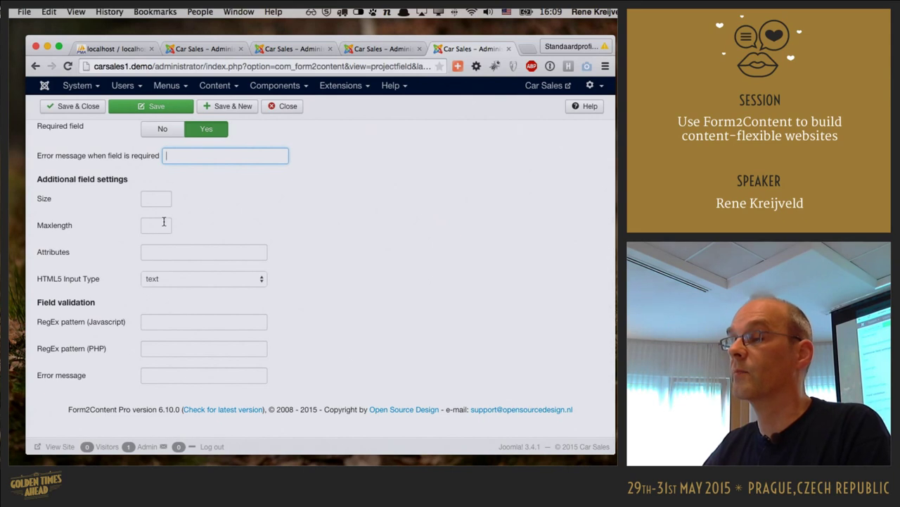
left_click(176, 253)
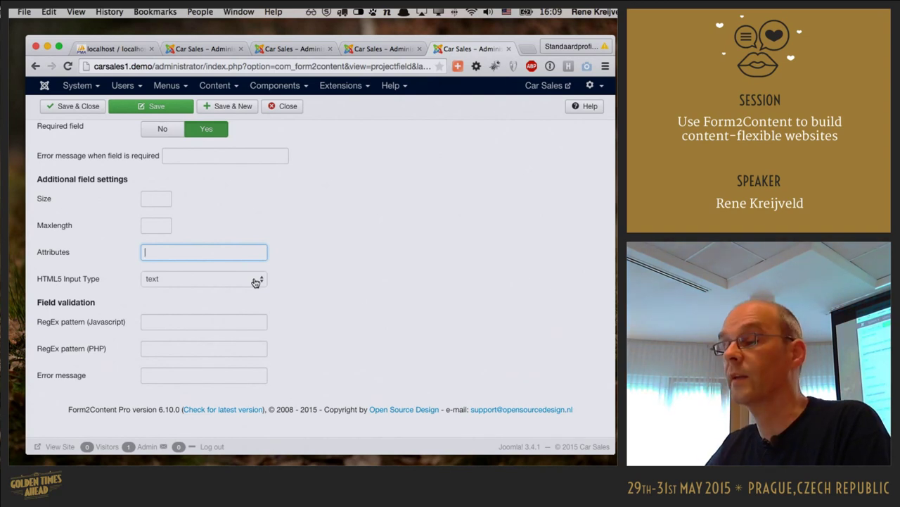
scroll(308, 281, "down", 2)
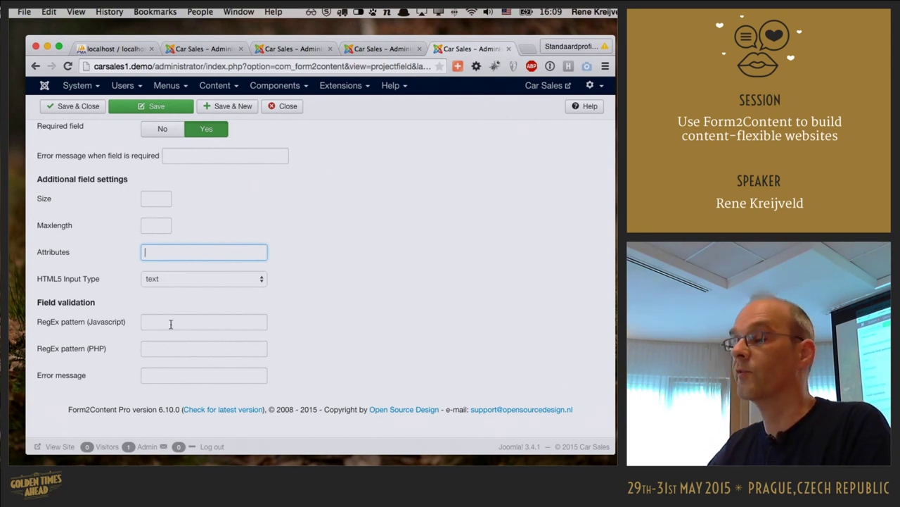
scroll(510, 322, "up", 5)
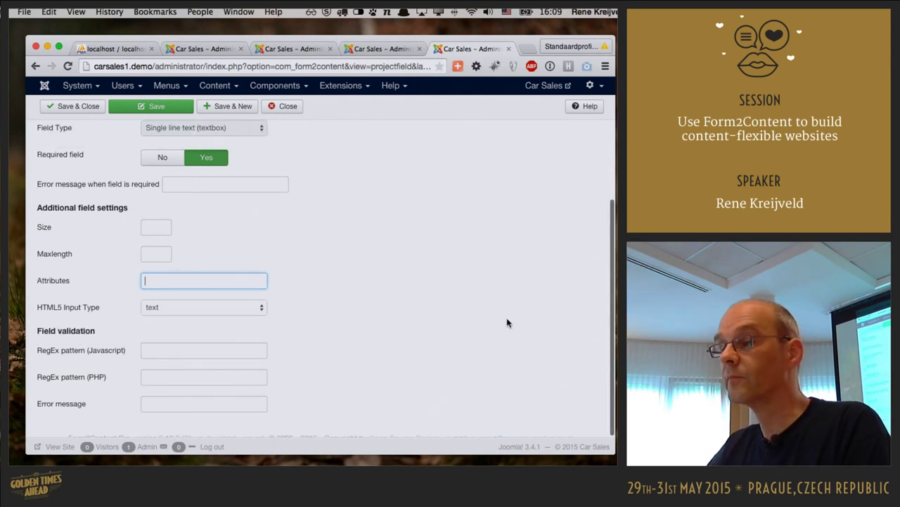
left_click(290, 134)
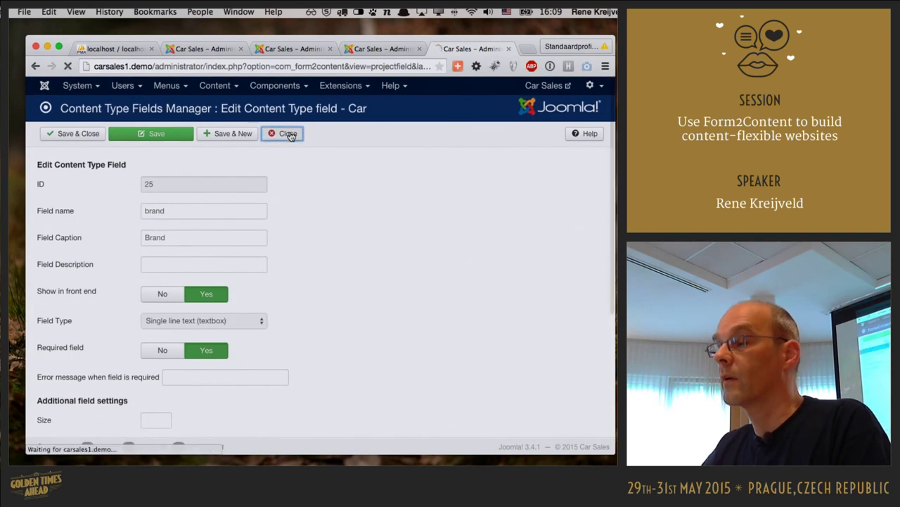
scroll(425, 195, "down", 5)
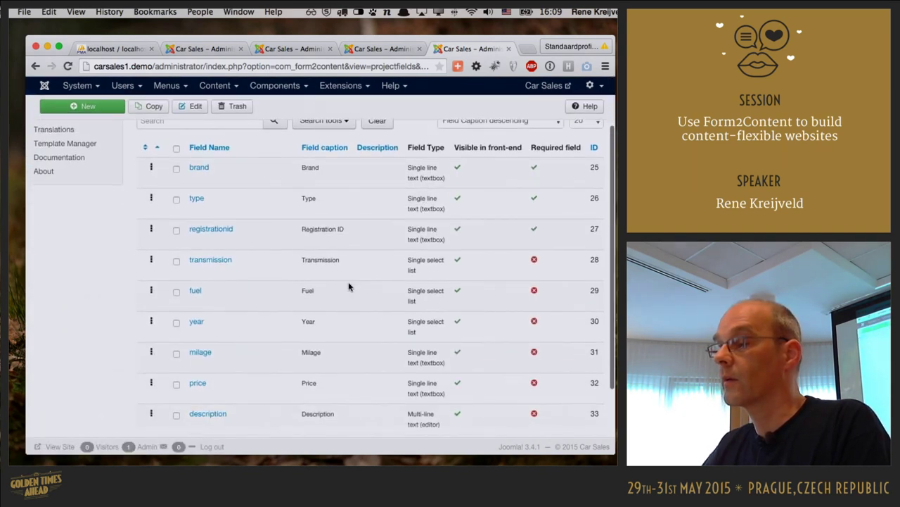
scroll(348, 283, "down", 1)
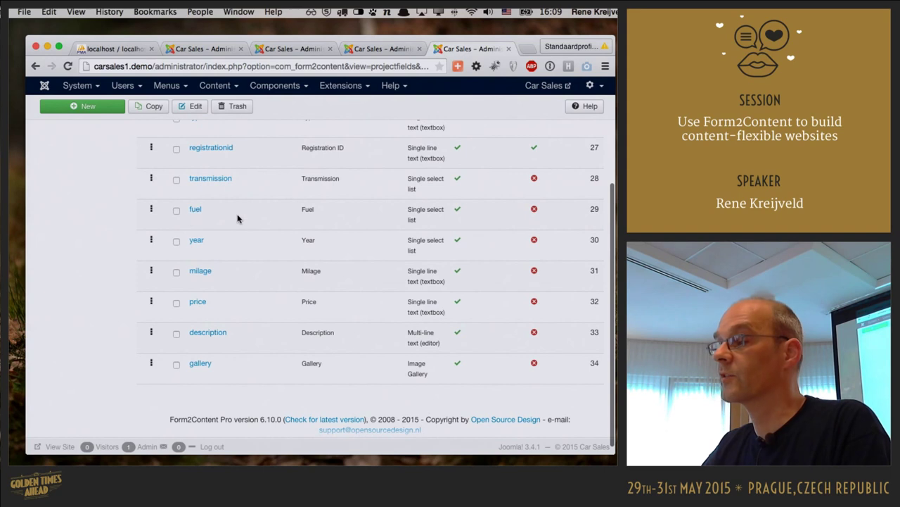
left_click(195, 210)
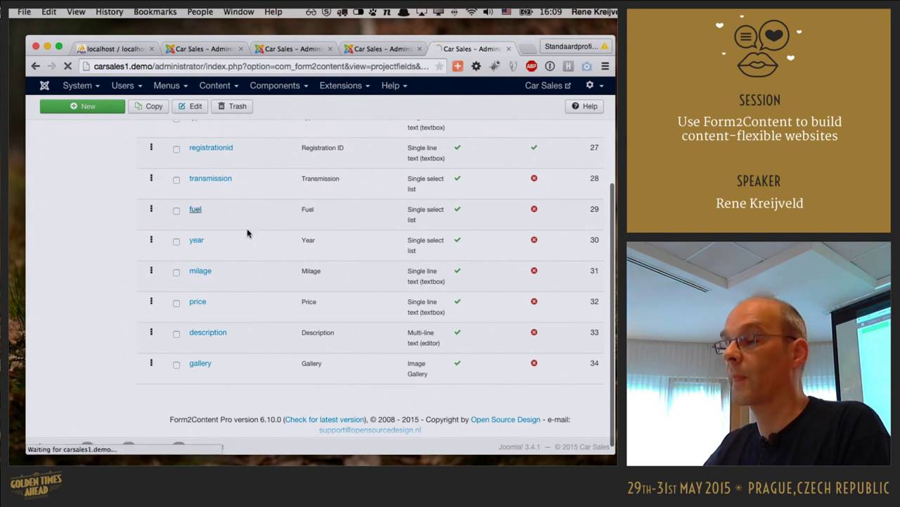
scroll(380, 244, "down", 3)
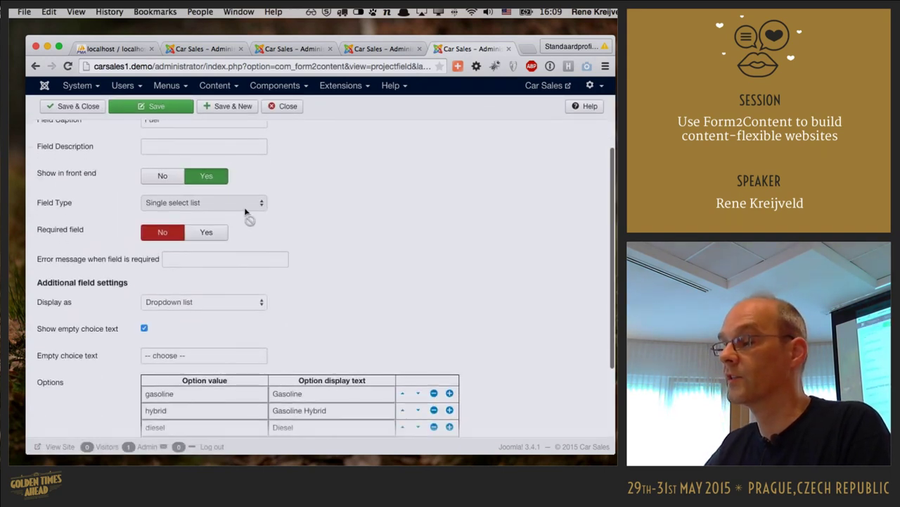
scroll(423, 212, "down", 5)
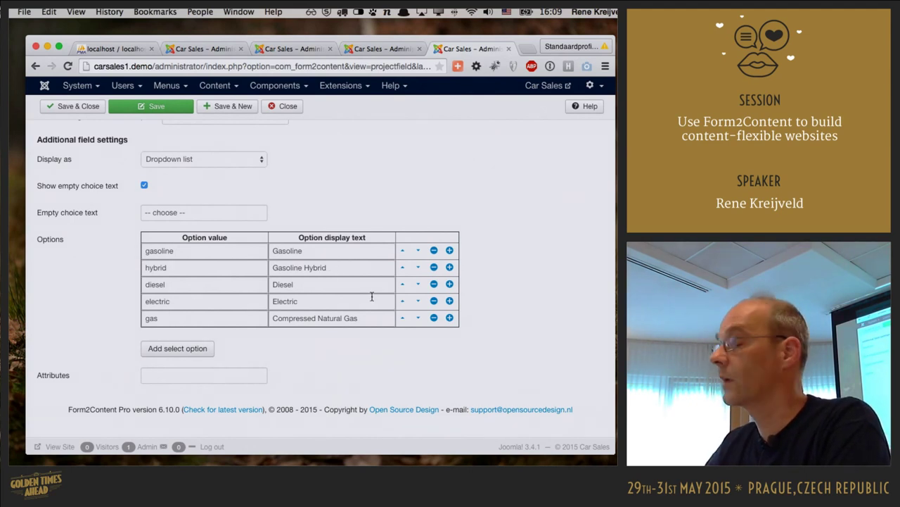
left_click(209, 349)
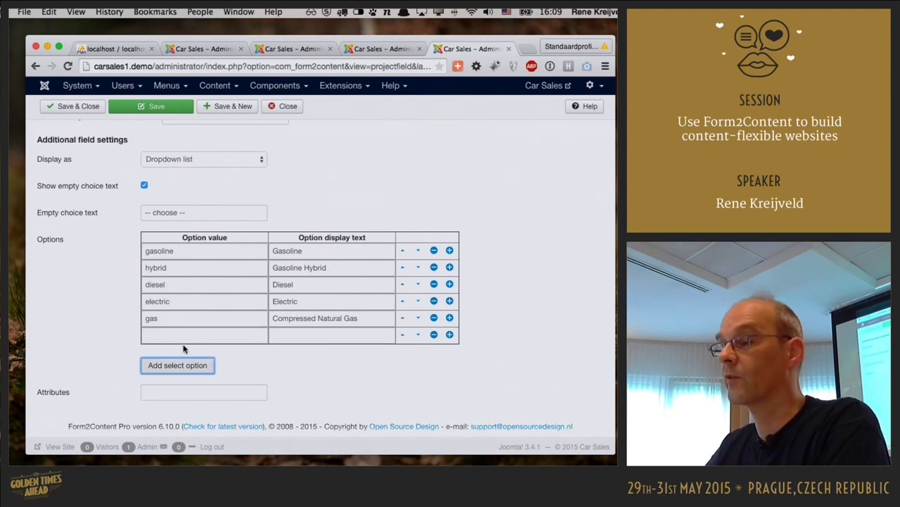
left_click(434, 334)
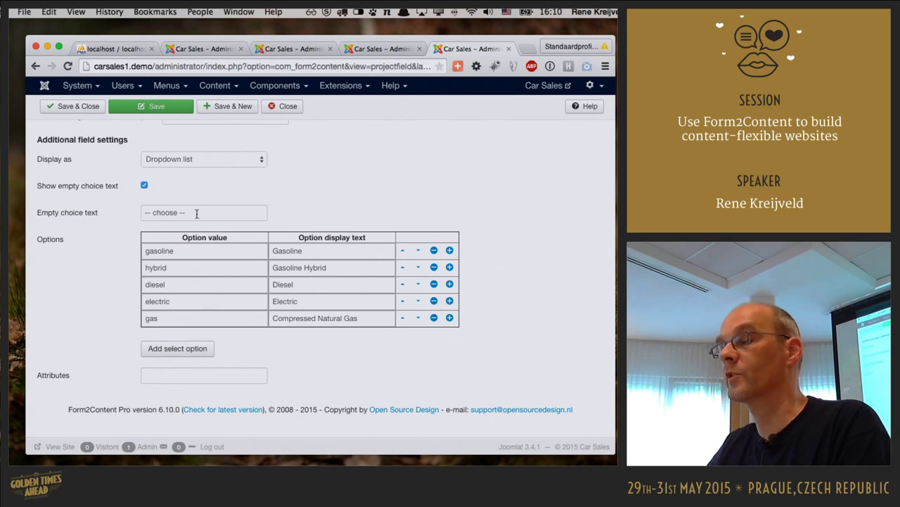
left_click(291, 109)
scroll(424, 178, "down", 3)
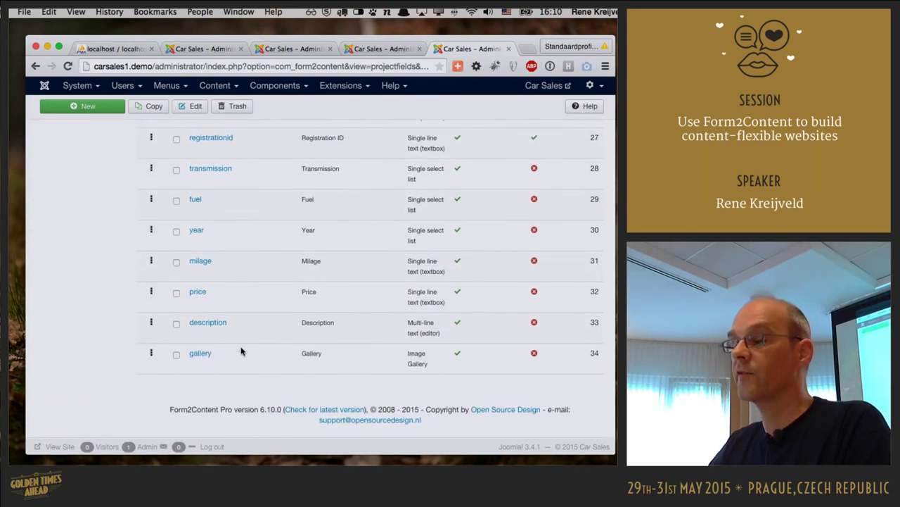
- Open the gallery field and keep No cropping and Upload field as its image selection
left_click(201, 354)
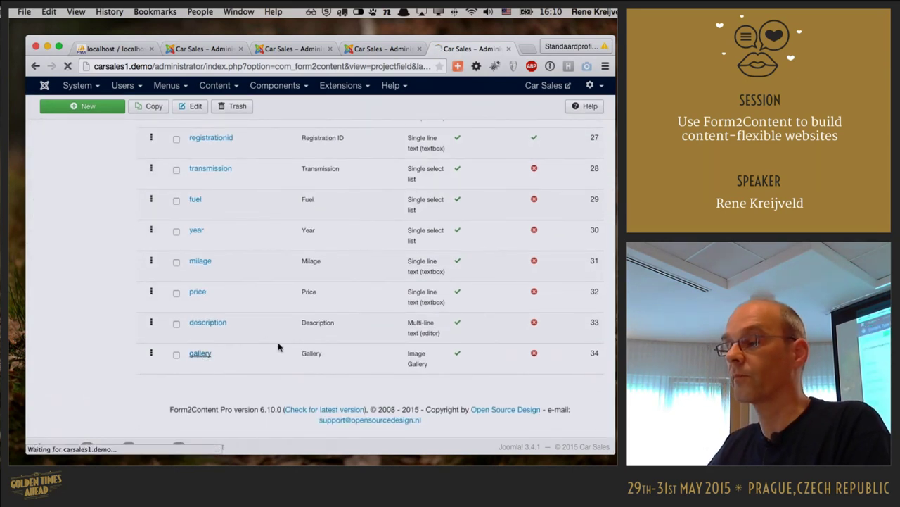
scroll(400, 280, "down", 5)
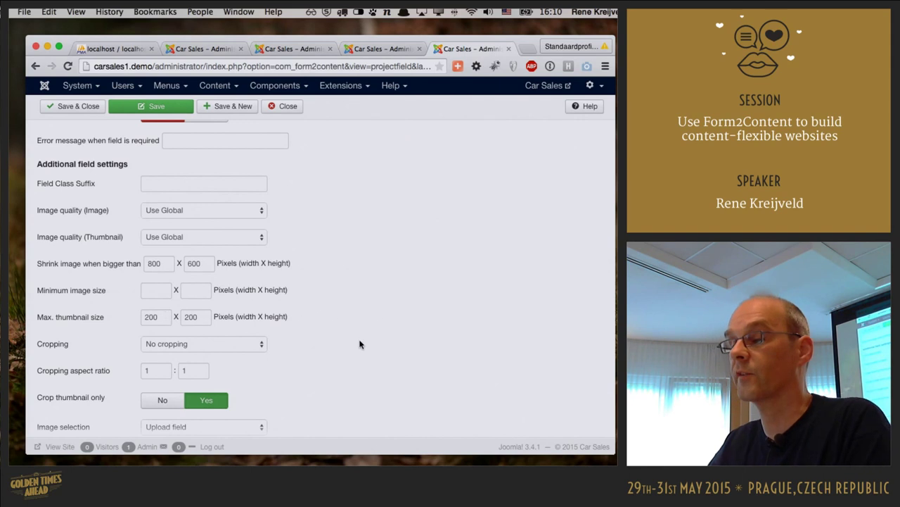
scroll(392, 337, "down", 1)
scroll(392, 338, "down", 5)
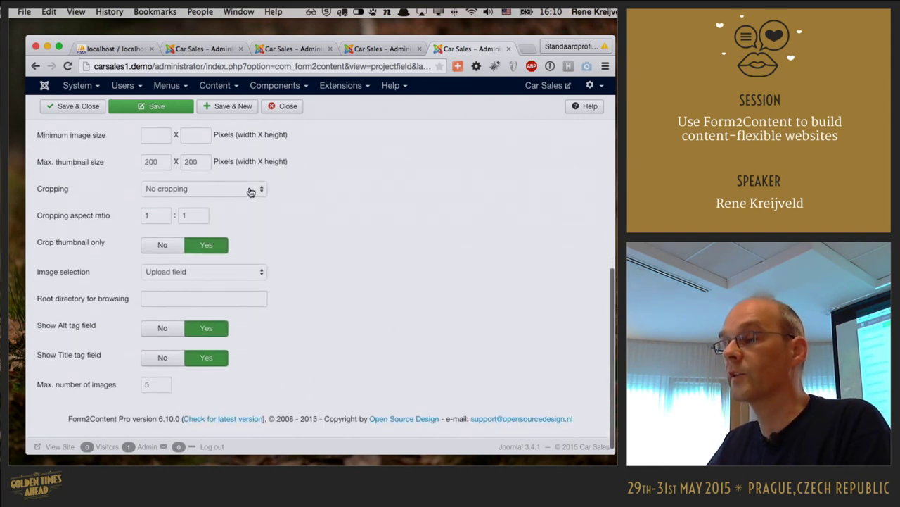
left_click(250, 188)
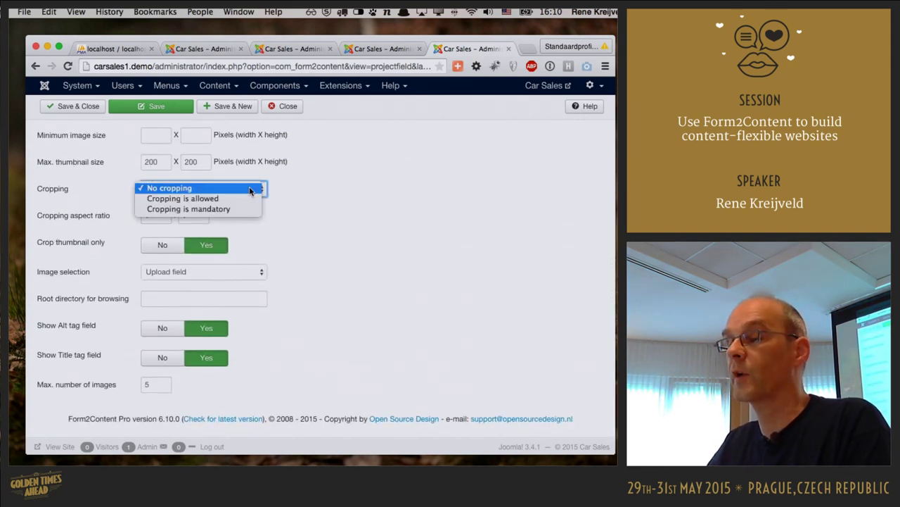
left_click(250, 188)
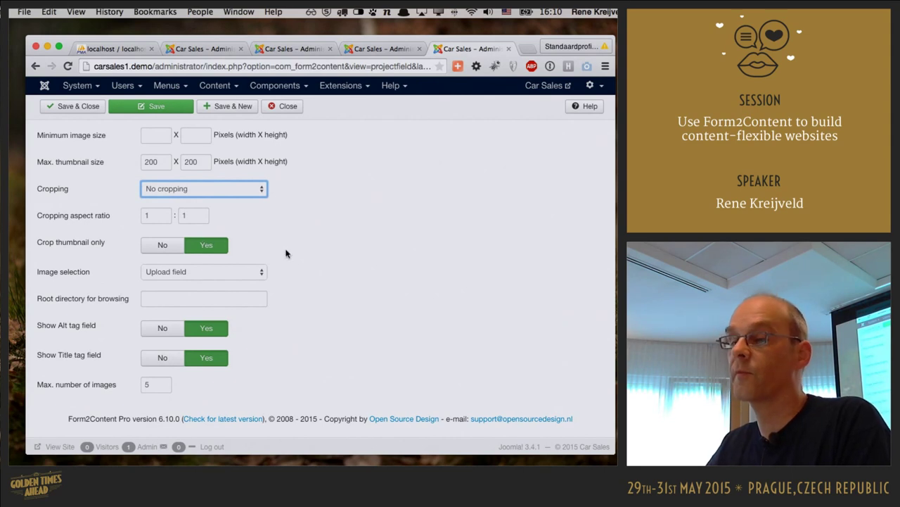
left_click(254, 274)
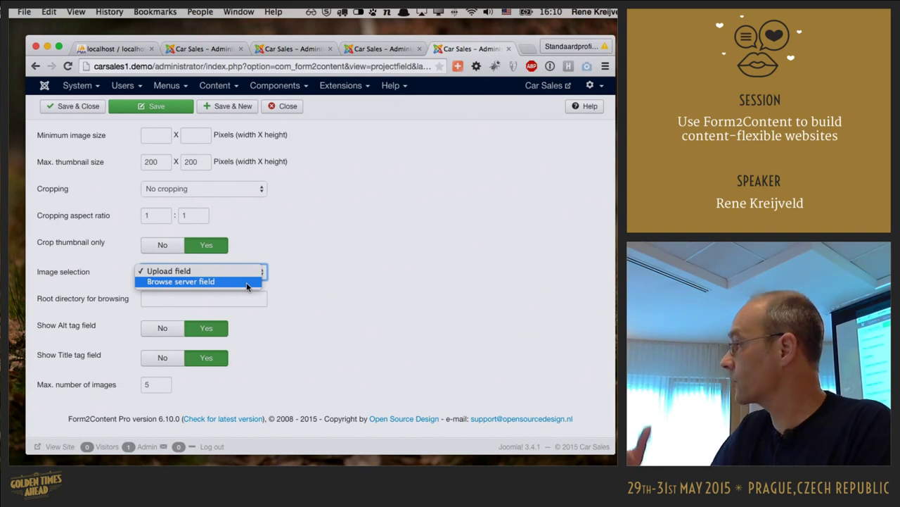
left_click(327, 289)
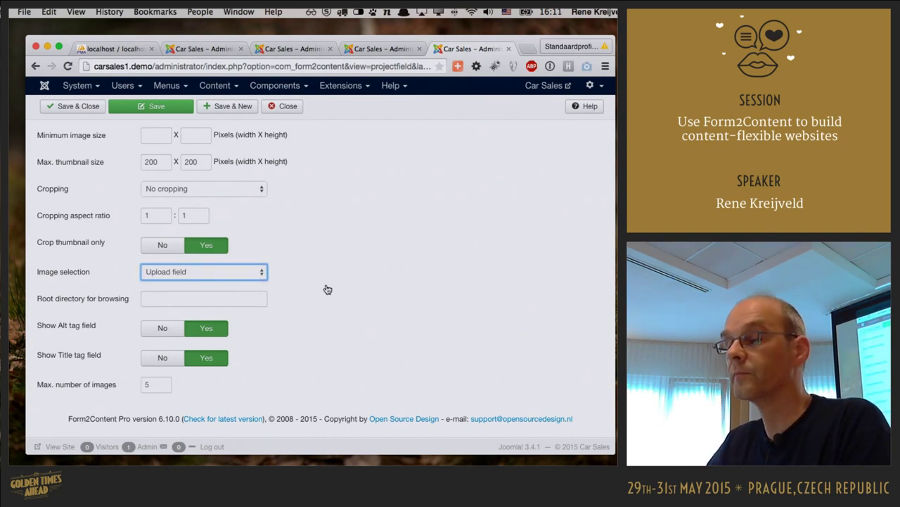
scroll(395, 296, "up", 10)
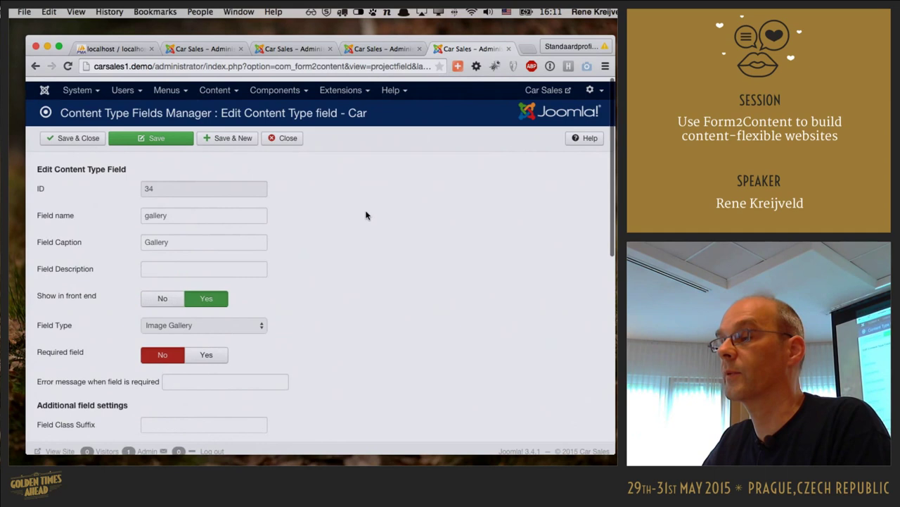
- Close the gallery field and tab, then advance Keynote through the Cars for Sale and Edit cars slides
left_click(287, 137)
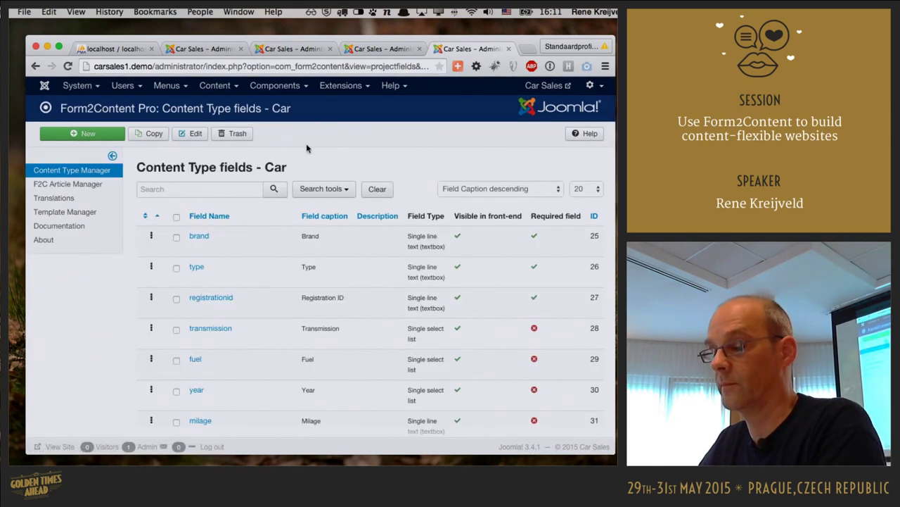
key("super+w")
key("super+Tab")
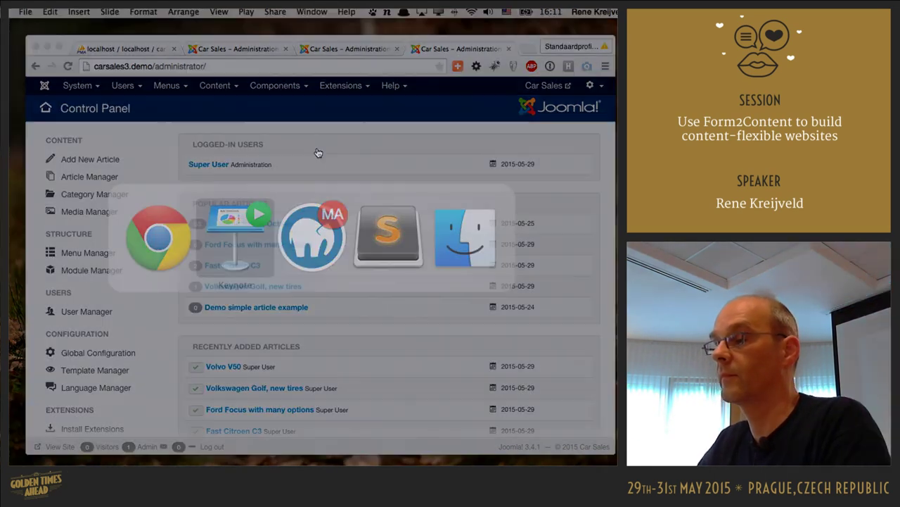
key("Right")
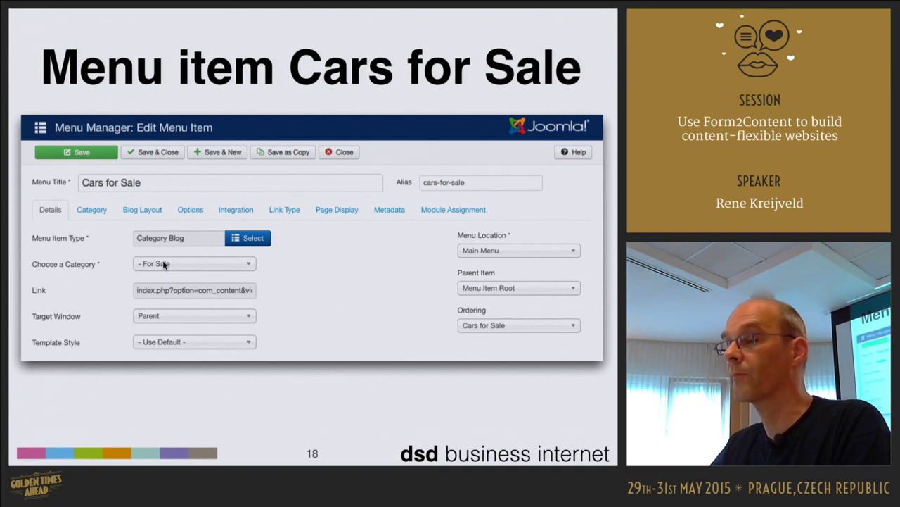
key("Right")
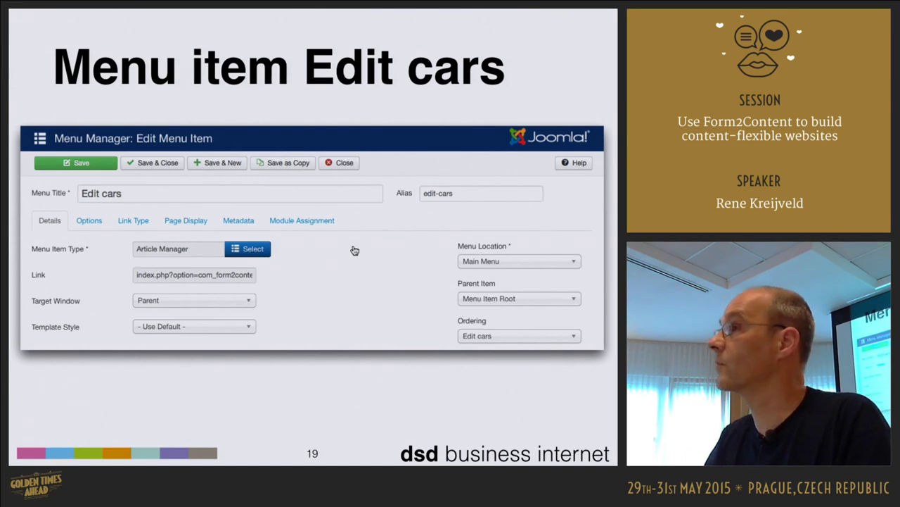
key("super+Tab")
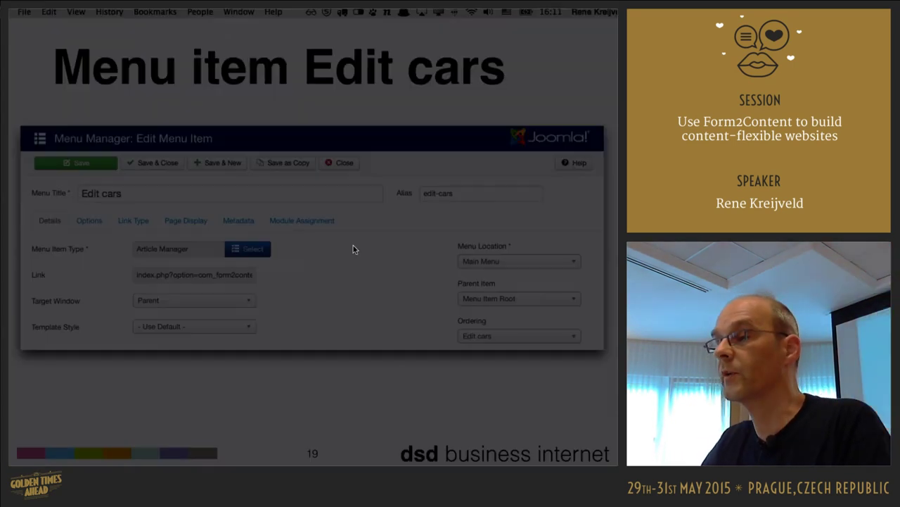
- Review the Edit cars menu item's Details and Options settings, then close it without saving
scroll(382, 221, "down", 2)
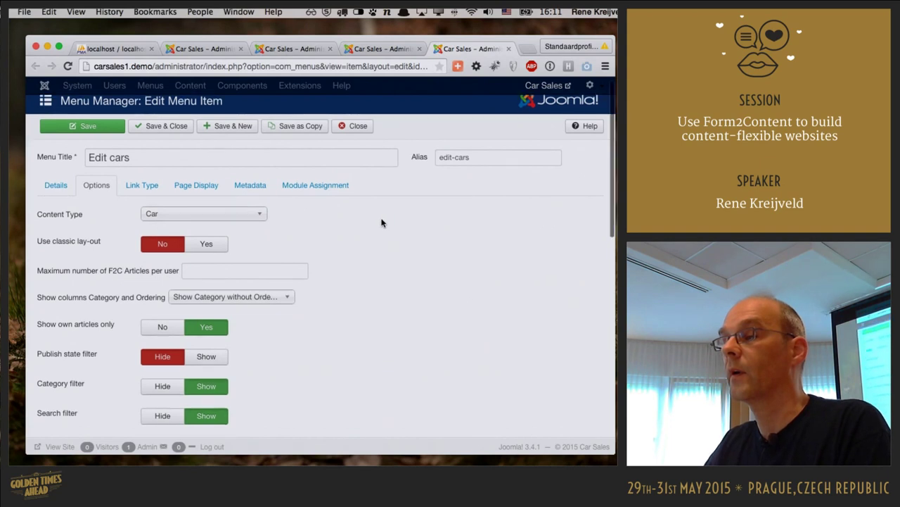
left_click(56, 152)
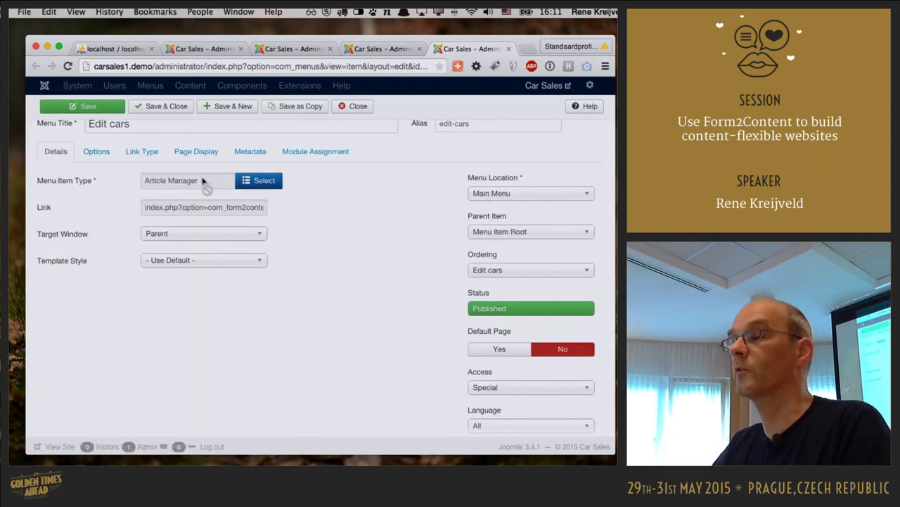
left_click(104, 156)
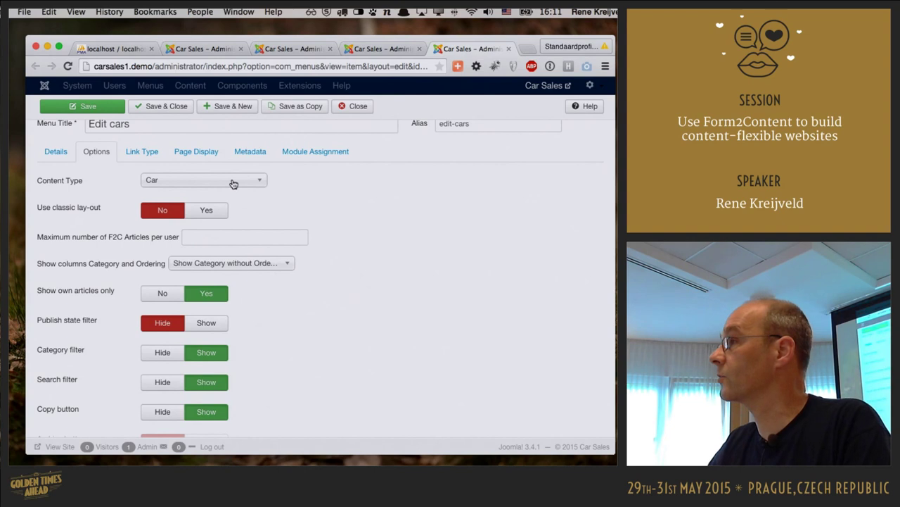
scroll(374, 207, "down", 3)
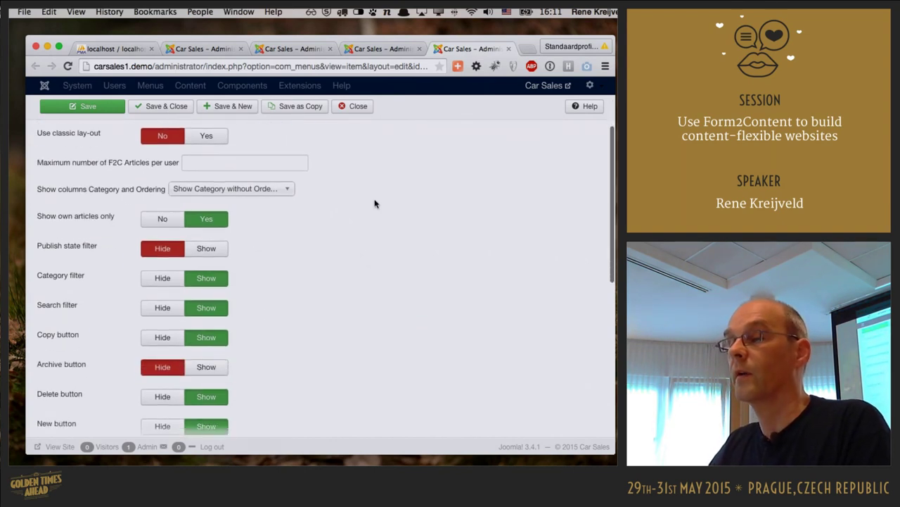
scroll(337, 239, "down", 1)
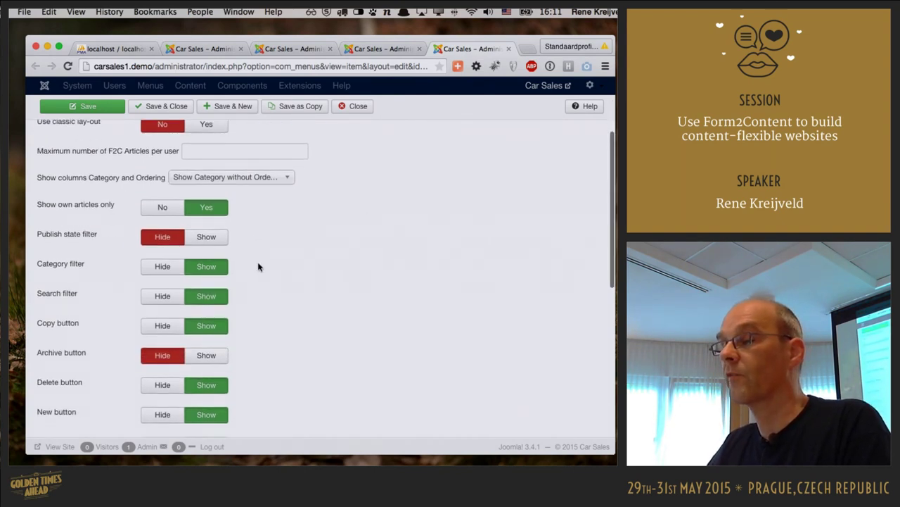
scroll(253, 255, "down", 2)
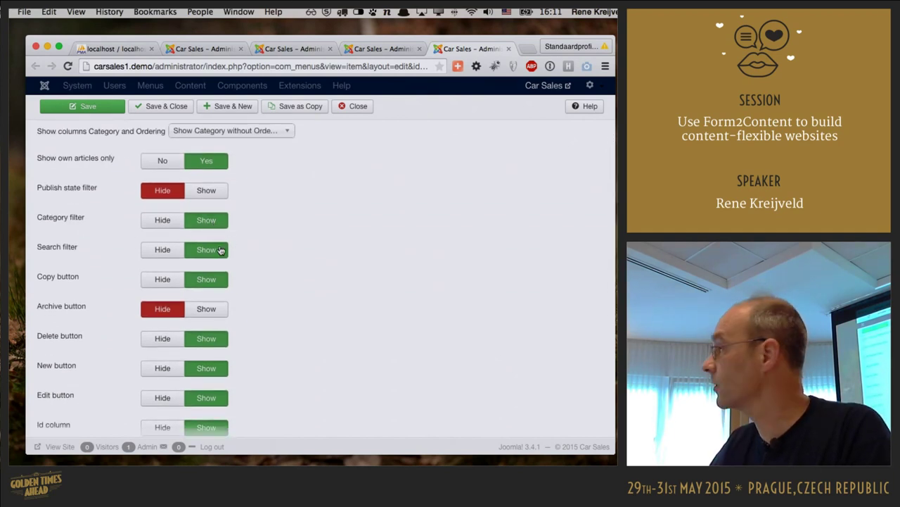
scroll(312, 263, "down", 3)
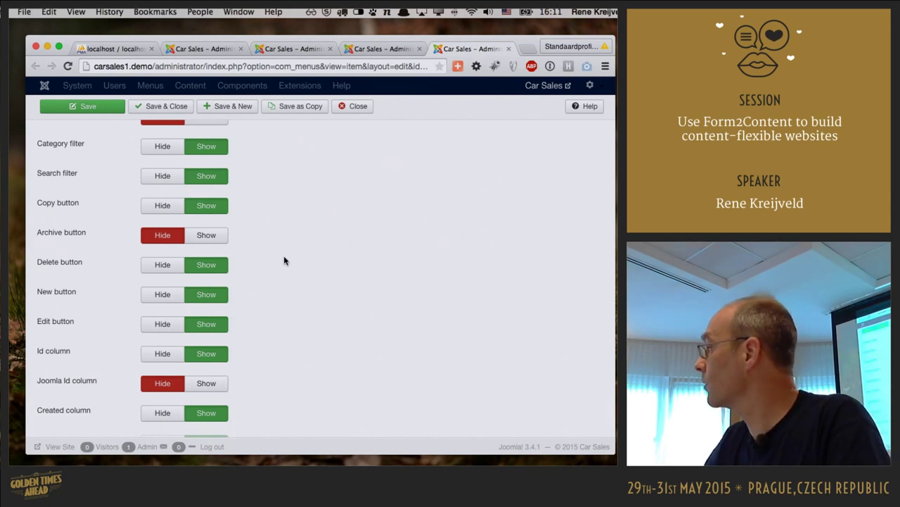
scroll(309, 264, "down", 5)
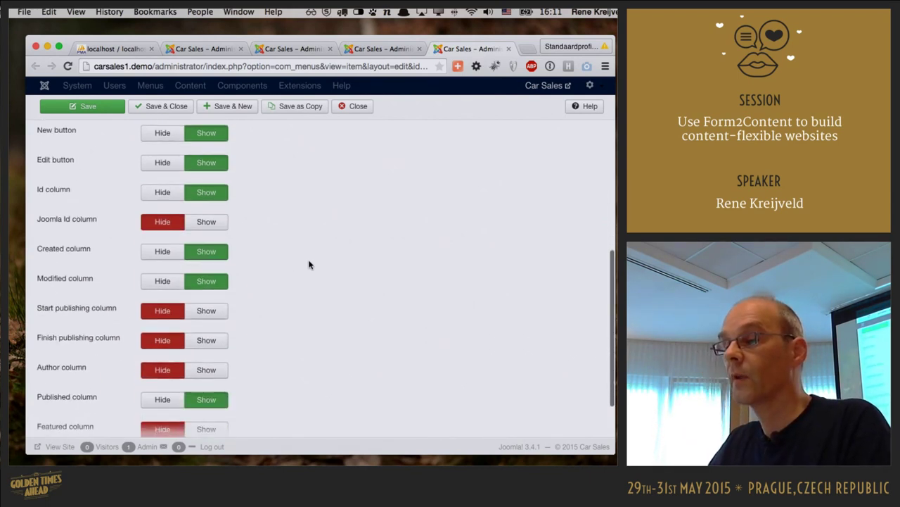
scroll(308, 264, "up", 8)
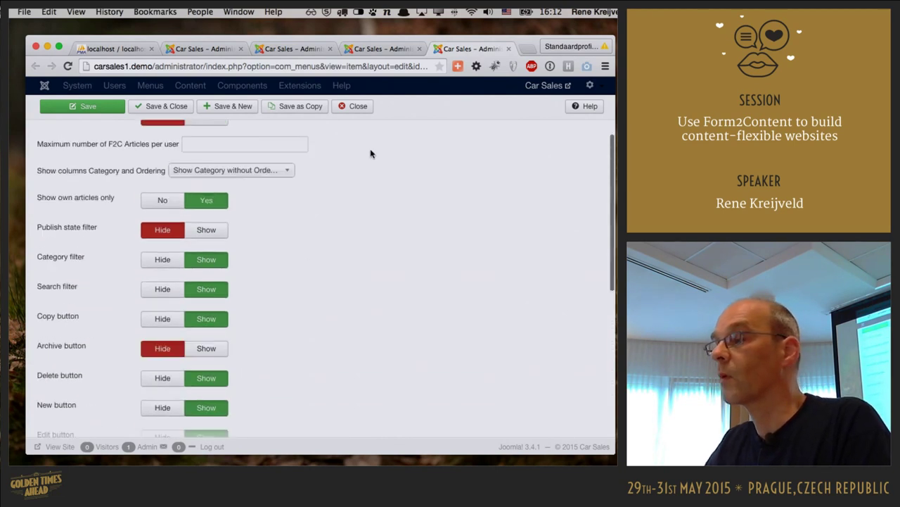
left_click(362, 107)
- Close the browser tab, advance Keynote to the 'Demo car entry' slide and follow its carsales1.demo link
key("super+w")
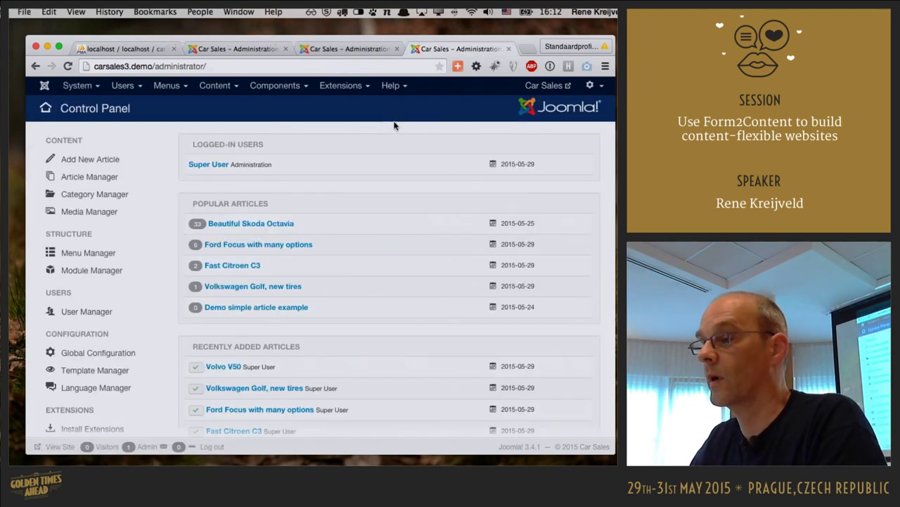
key("super+Tab")
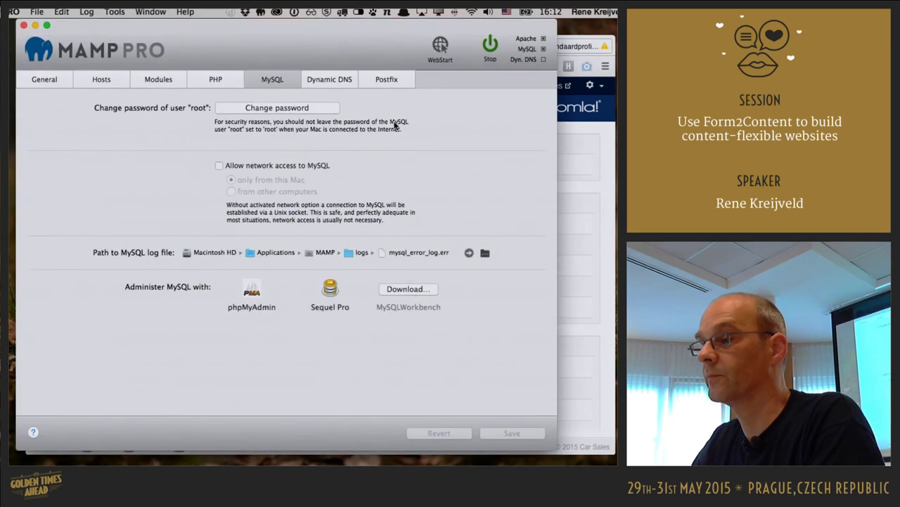
key("super+Tab")
key("super+Tab")
key("Right")
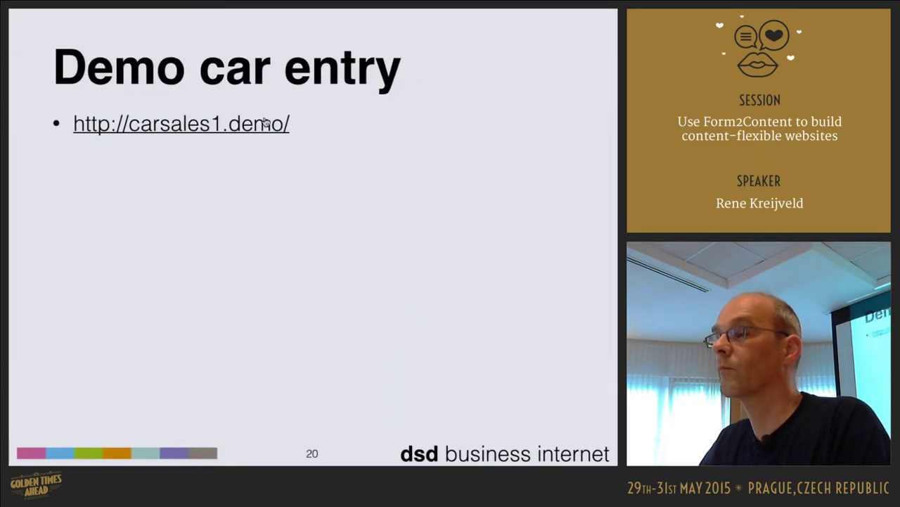
left_click(263, 122)
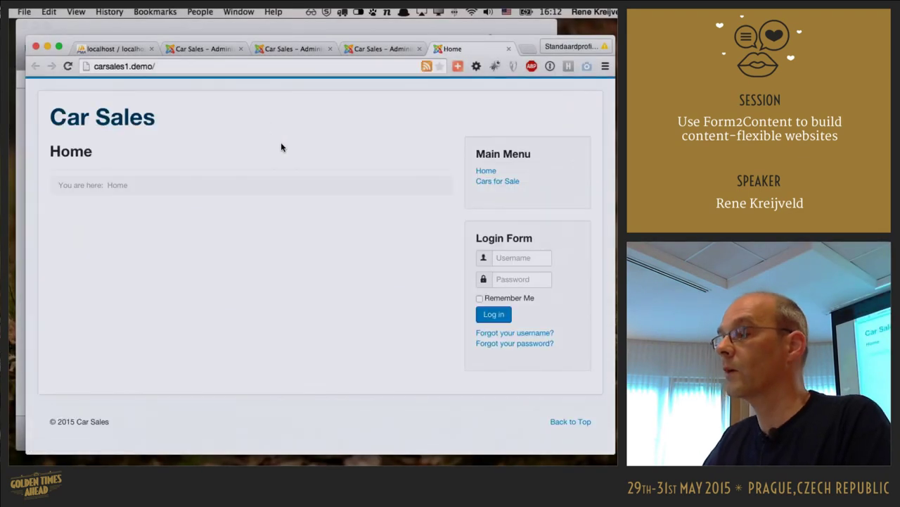
- Log in through the Login Form on Cars for Sale, then start a new car from Edit cars
left_click(503, 186)
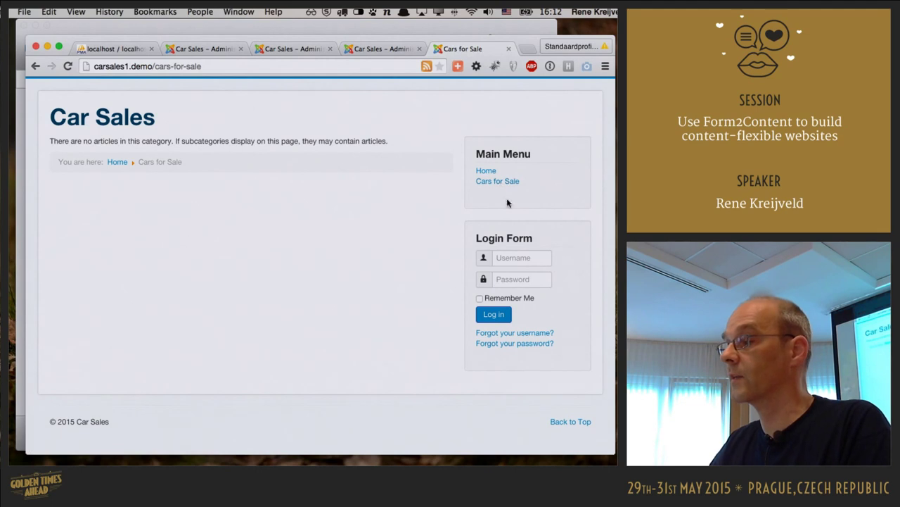
left_click(522, 257)
type("admin")
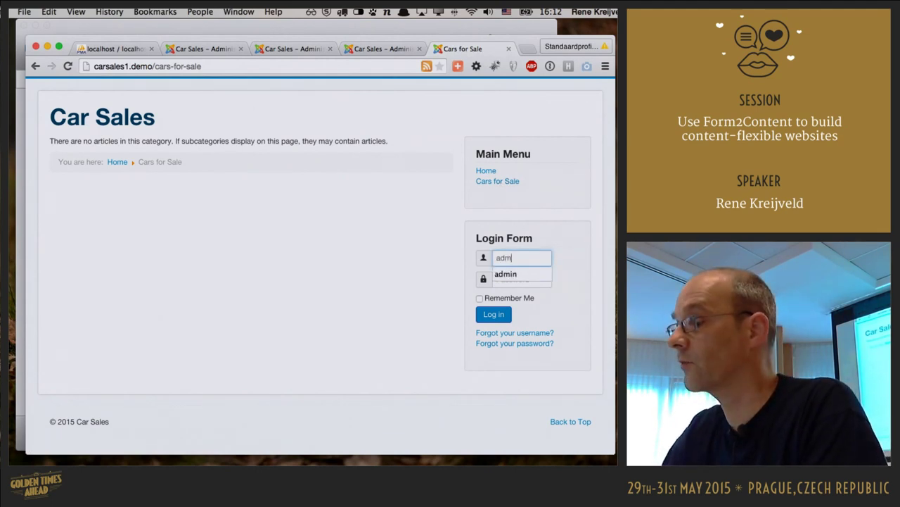
key("Tab")
type("admin")
key("Return")
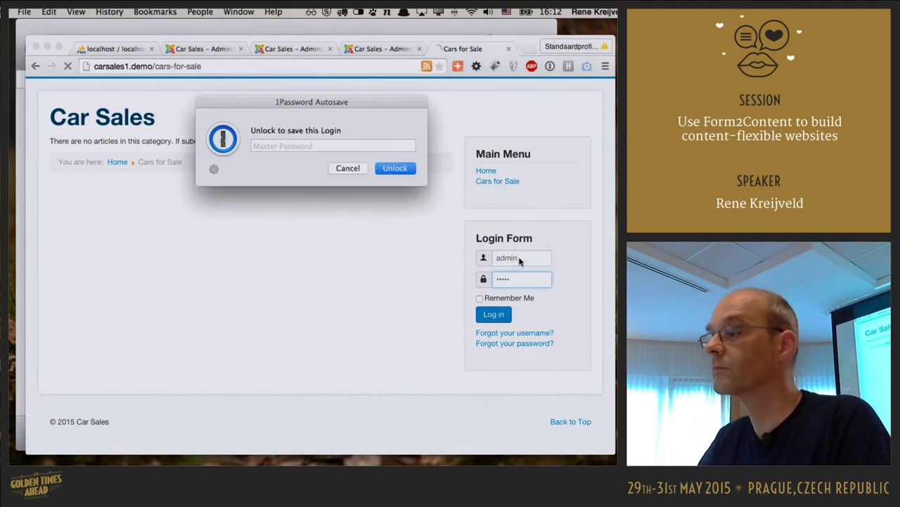
left_click(347, 168)
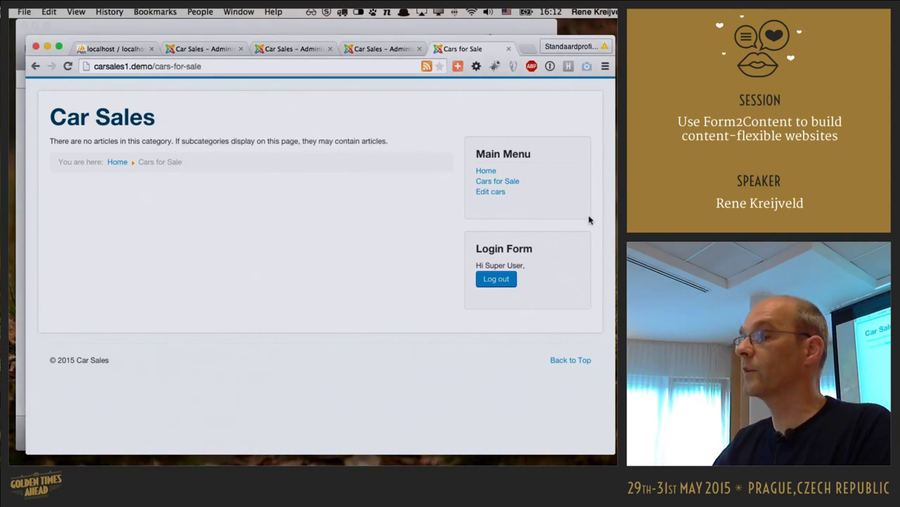
left_click(492, 192)
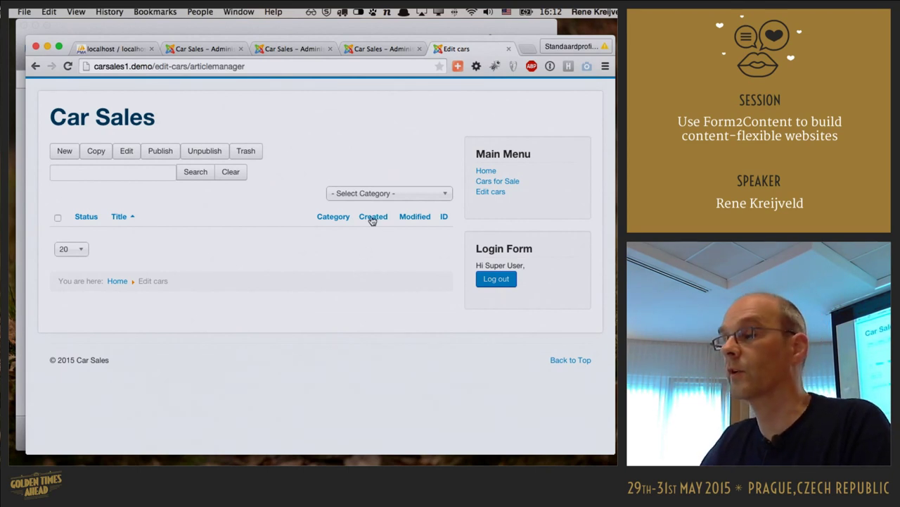
left_click(67, 152)
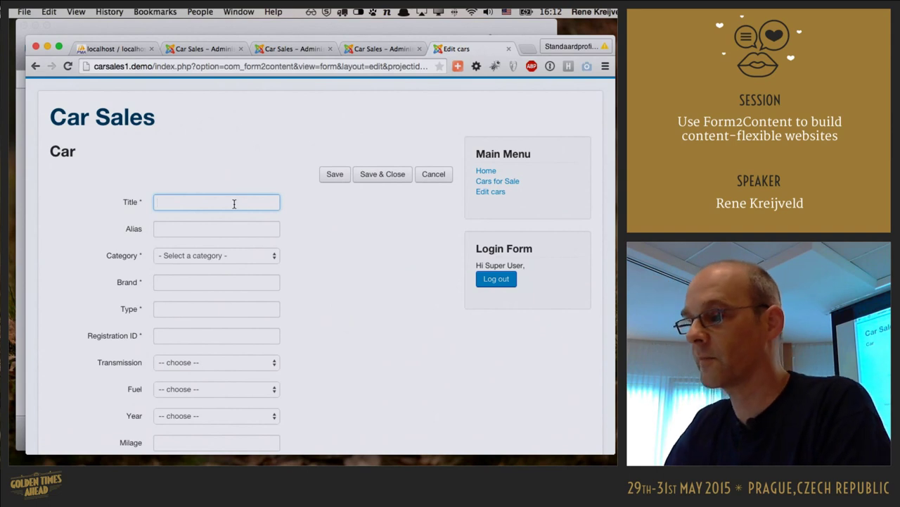
- Title the new car 'Beautiful Skoda Octavia' and set its category to For Sale
type("Beau")
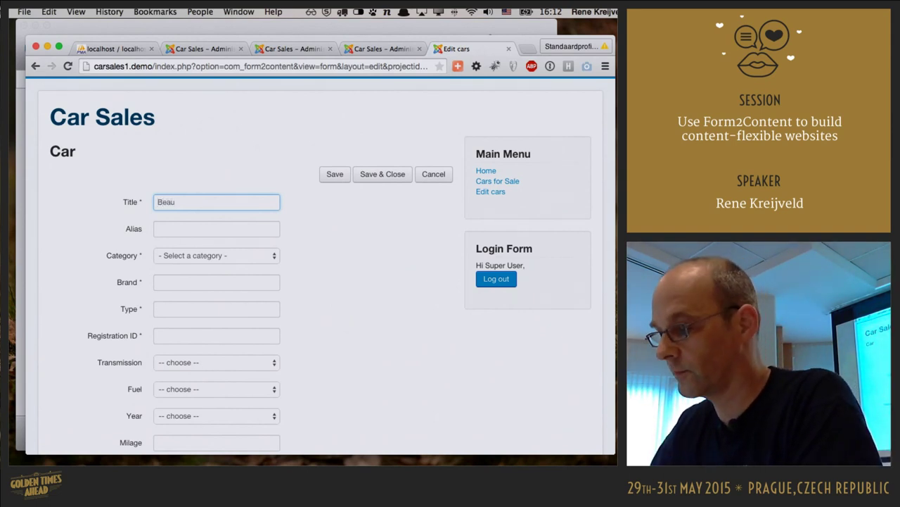
type("tiful Skoda Octavia")
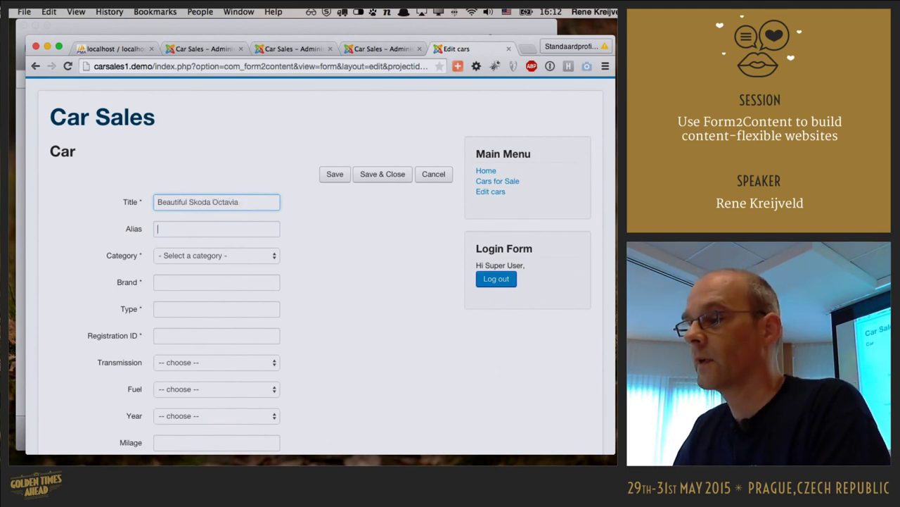
key("Tab")
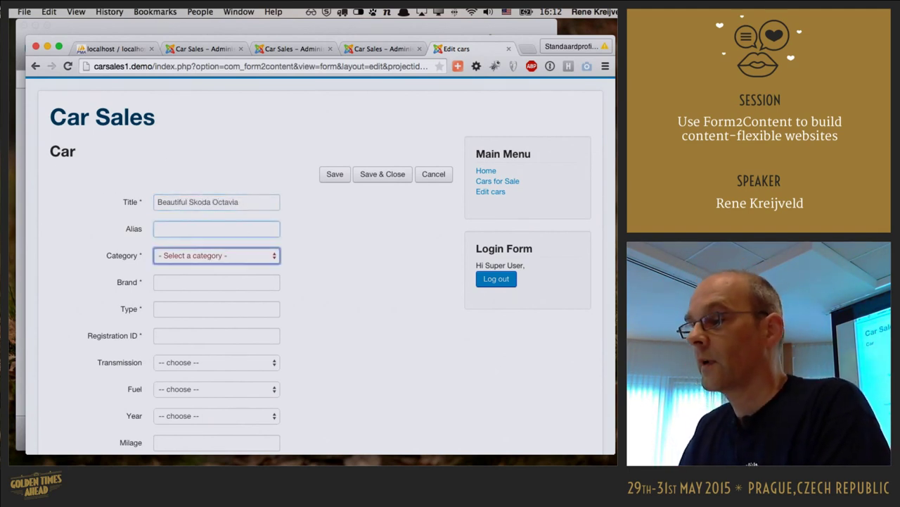
left_click(238, 255)
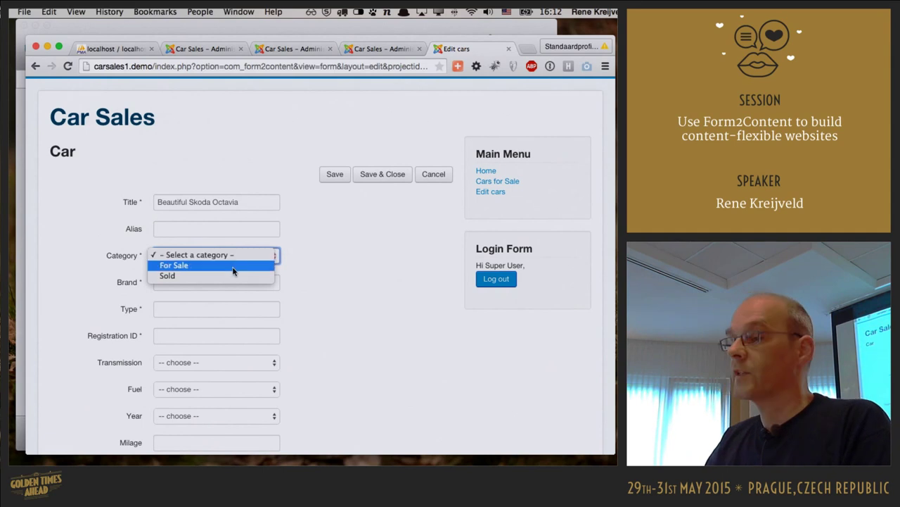
left_click(232, 267)
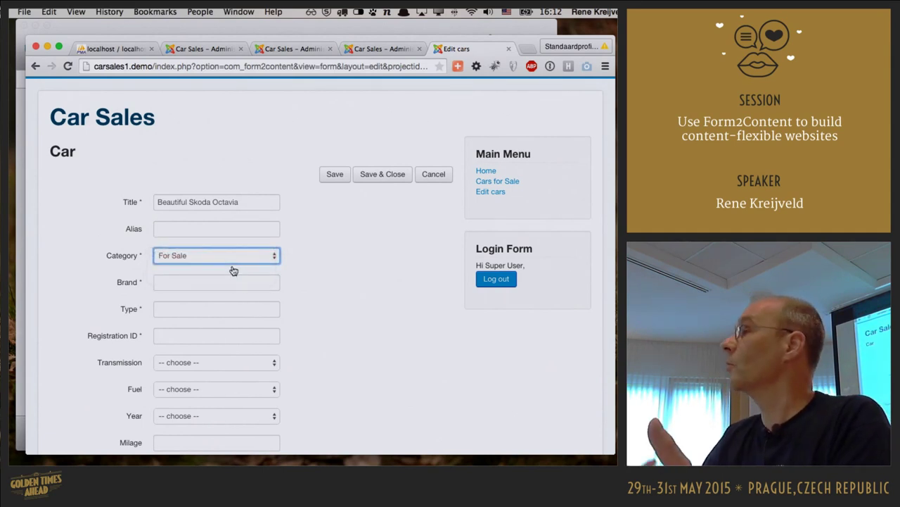
left_click(233, 262)
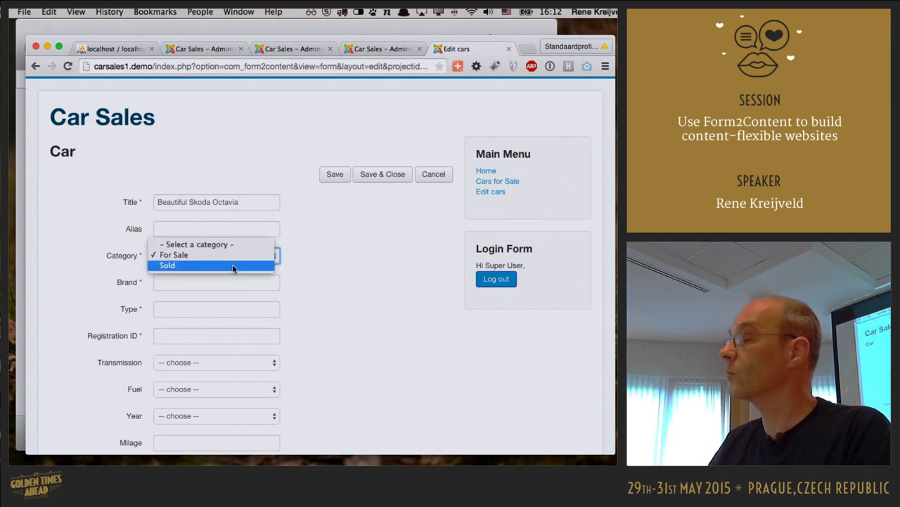
left_click(232, 256)
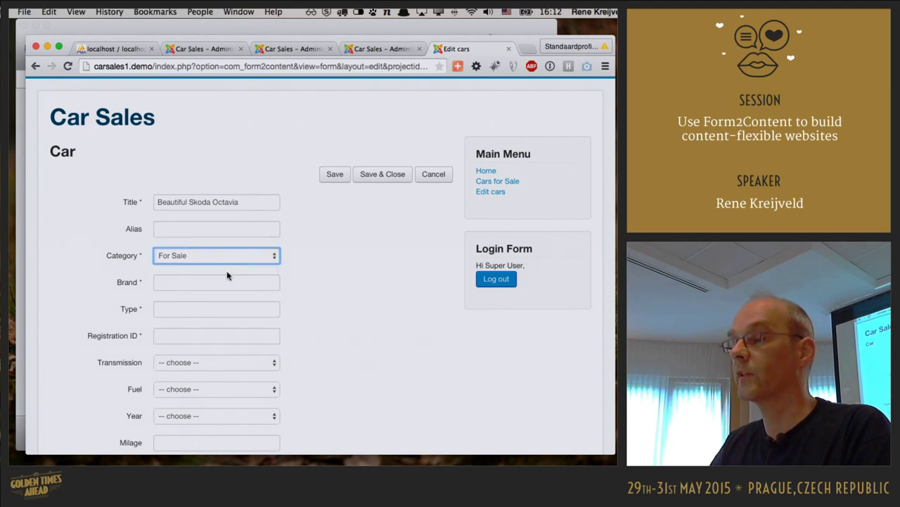
- Enter brand Skoda, type Octavia 1.9D and the car's registration ID
left_click(225, 283)
type("Skoda")
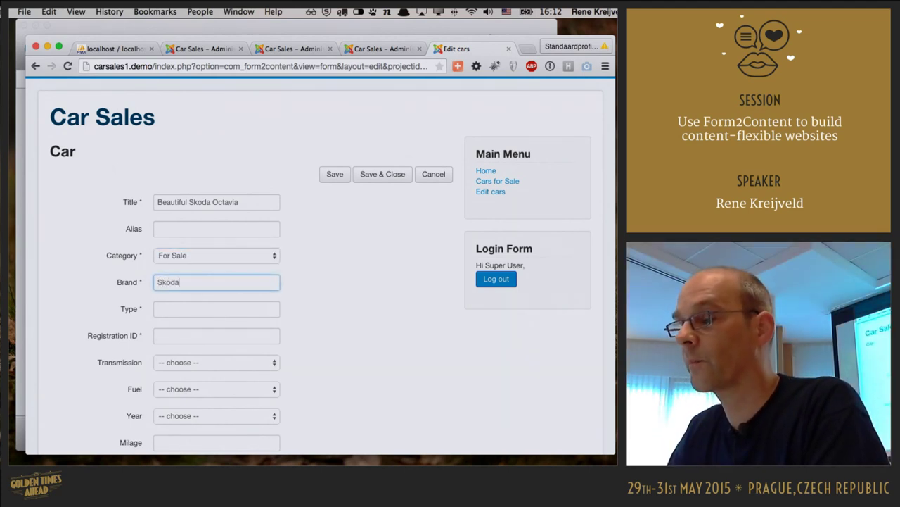
key("Tab")
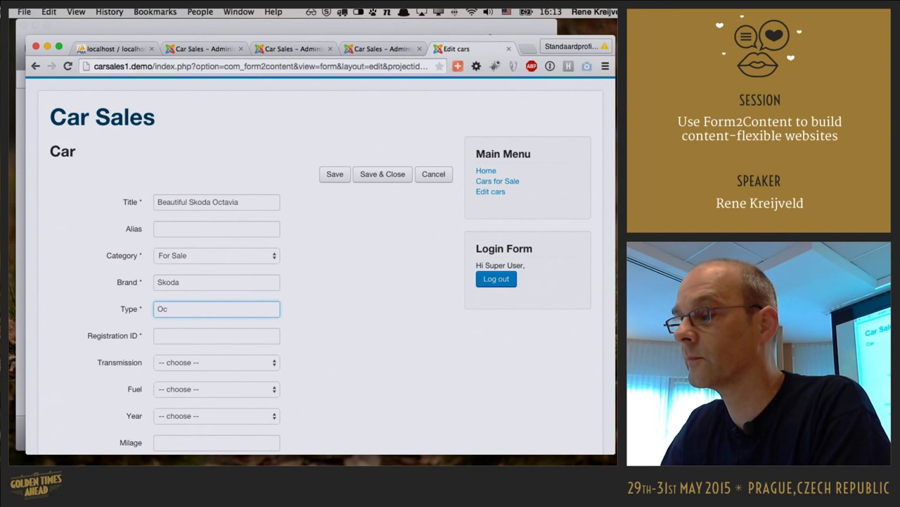
type("Octavia 1.9D")
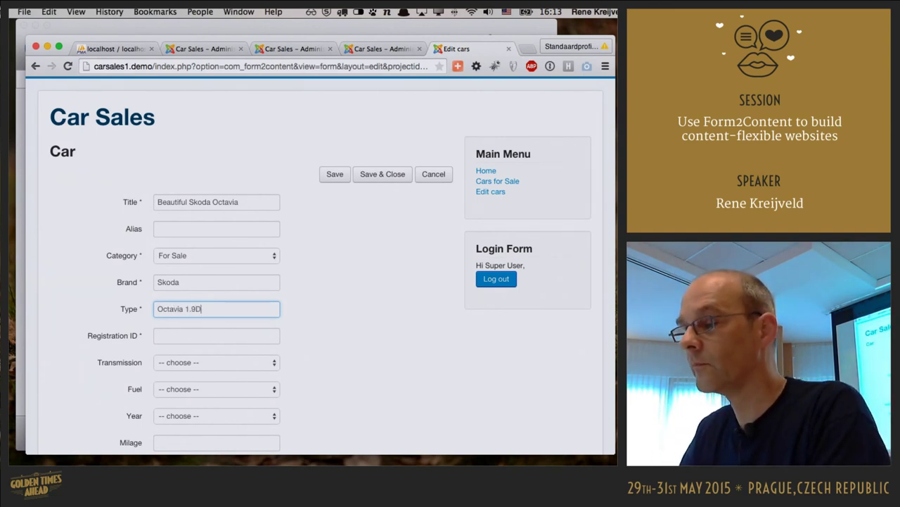
key("Tab")
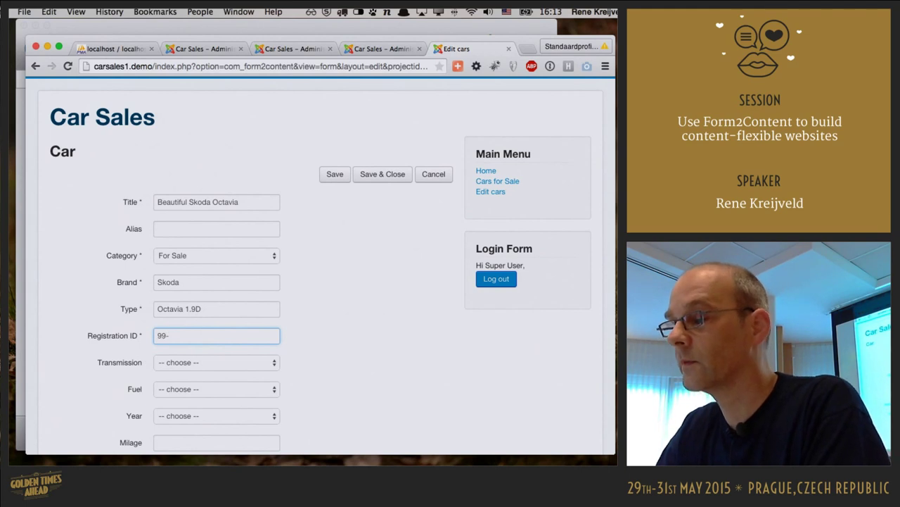
type("JJ-vS")
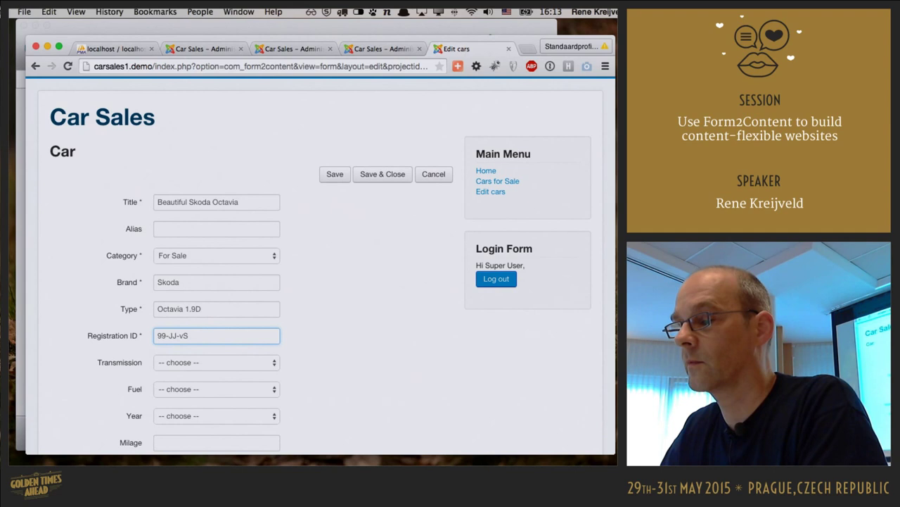
key("Delete")
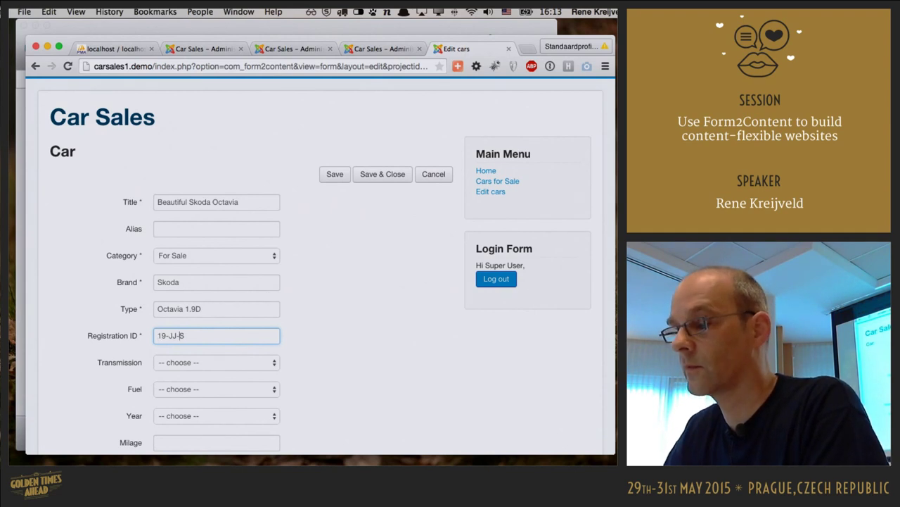
- Set the car's transmission to Manual, fuel to Diesel and model year to 2001
type("V")
scroll(366, 351, "down", 5)
scroll(366, 350, "down", 3)
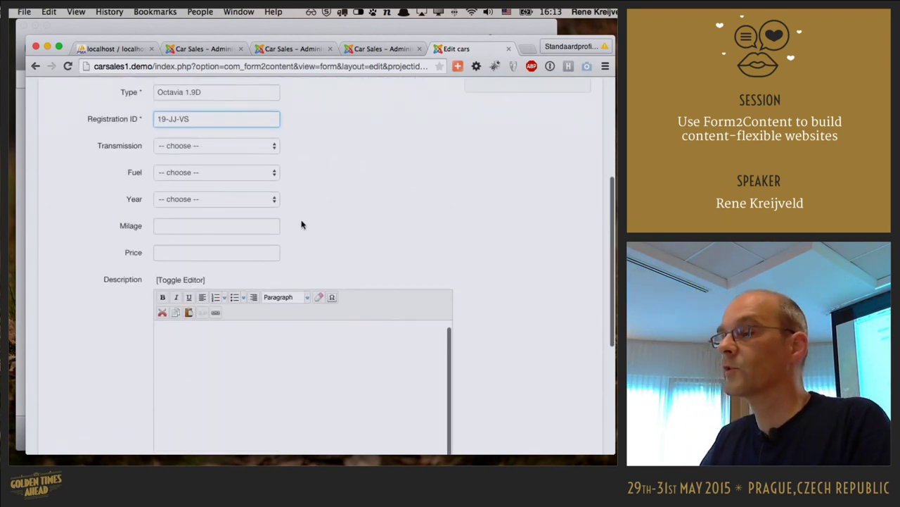
left_click(255, 146)
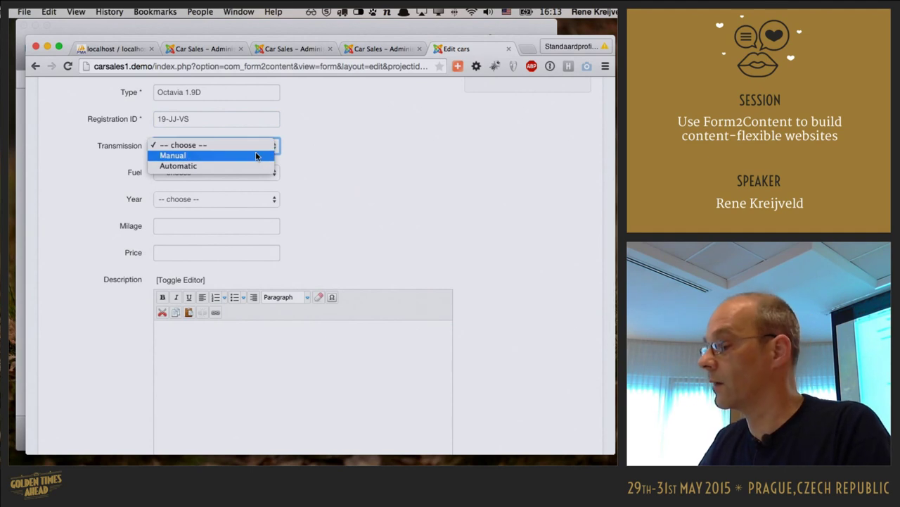
left_click(256, 156)
left_click(261, 173)
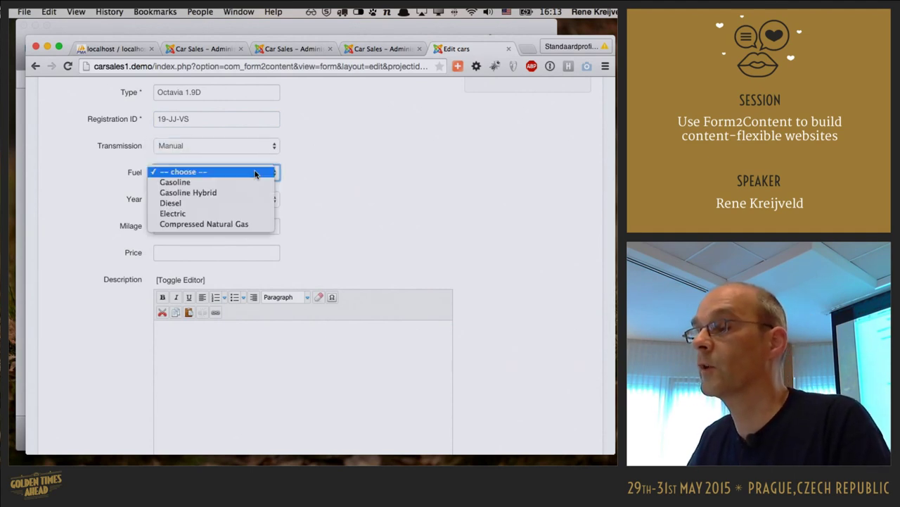
left_click(245, 203)
left_click(245, 199)
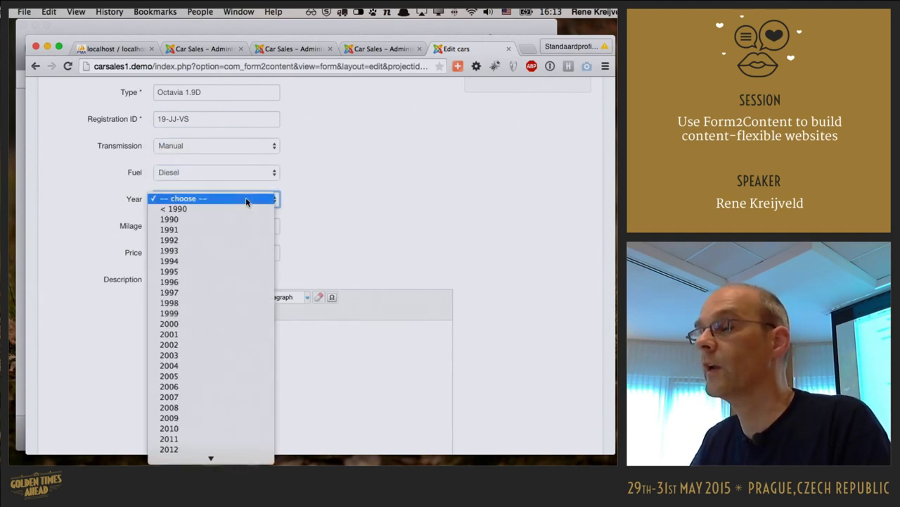
scroll(241, 284, "down", 2)
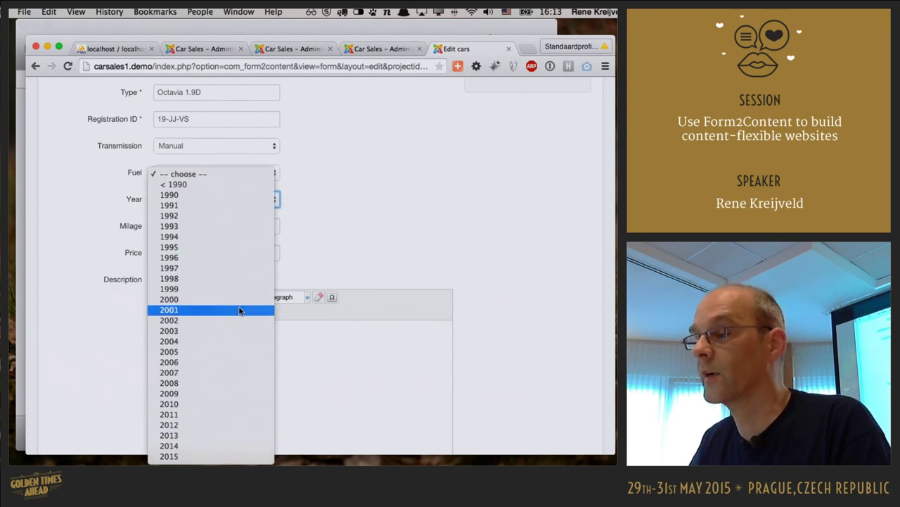
left_click(239, 311)
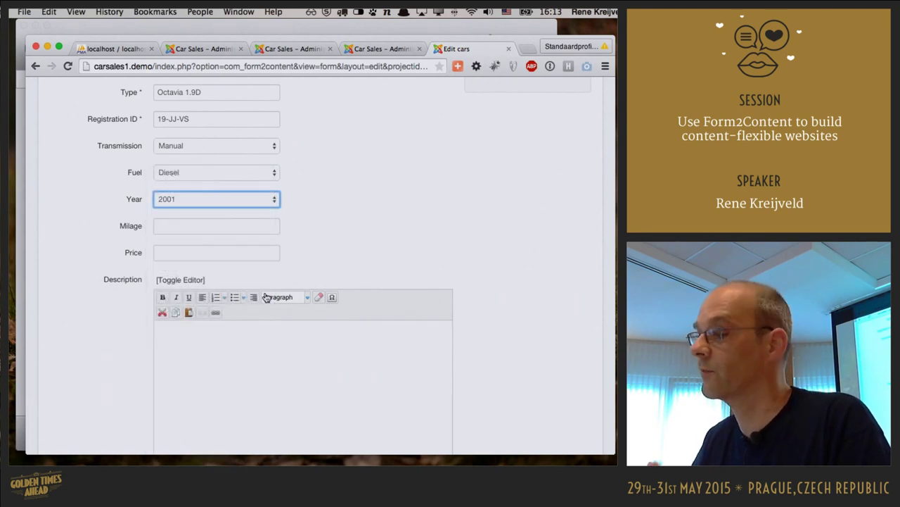
- Enter a mileage of 290000 and a price of 500
left_click(236, 227)
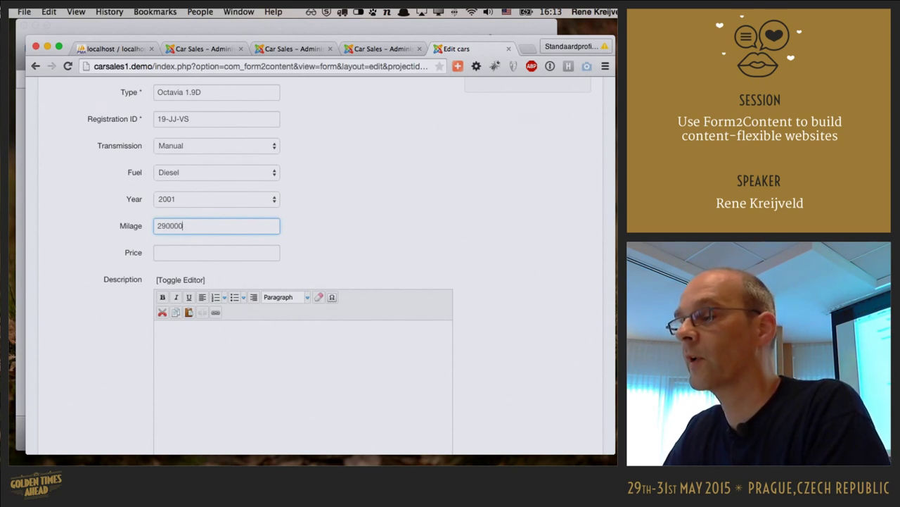
type("290000")
left_click(217, 252)
type("500")
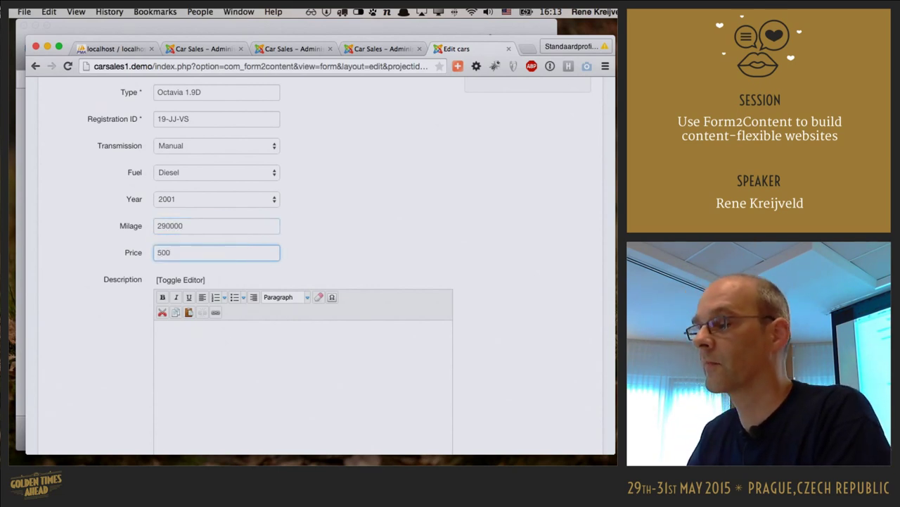
left_click(295, 385)
- Type the description 'Beatiful Skoda Octavia. Hardly any scratches' into the Description editor
type("Beat")
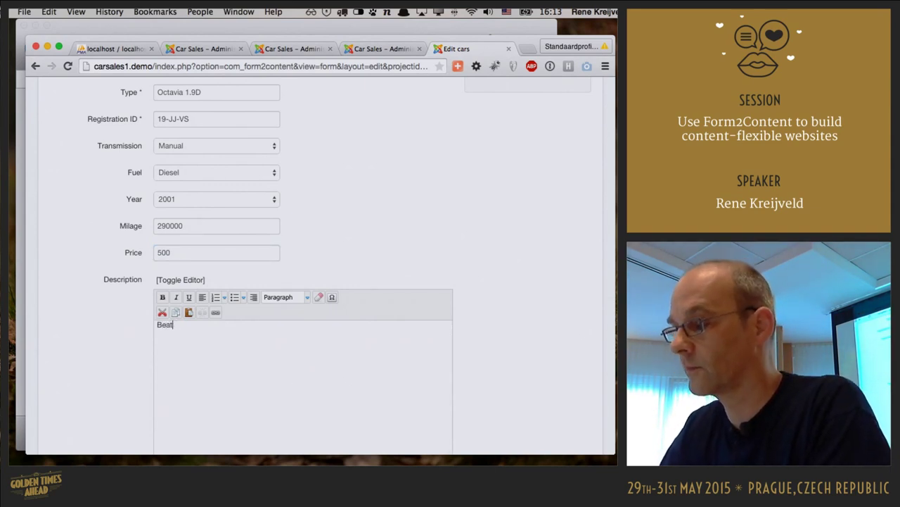
type("iful Sko")
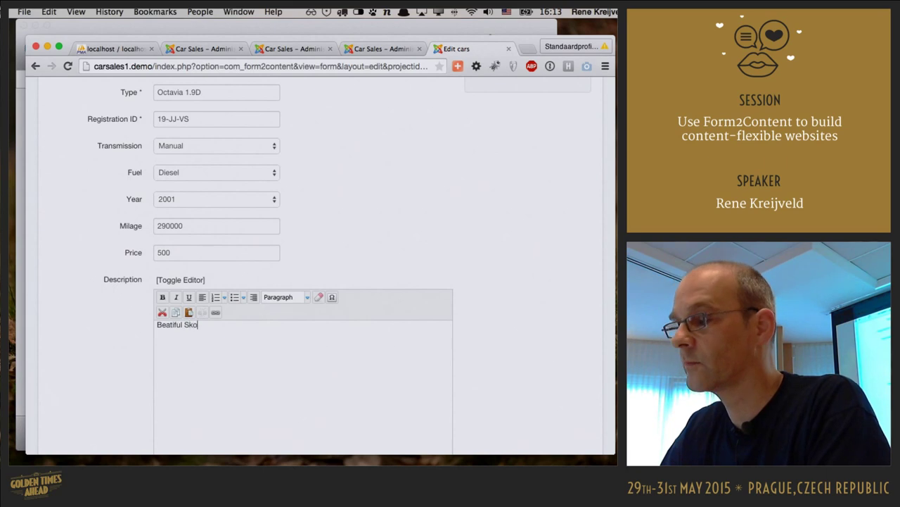
type("da Oc")
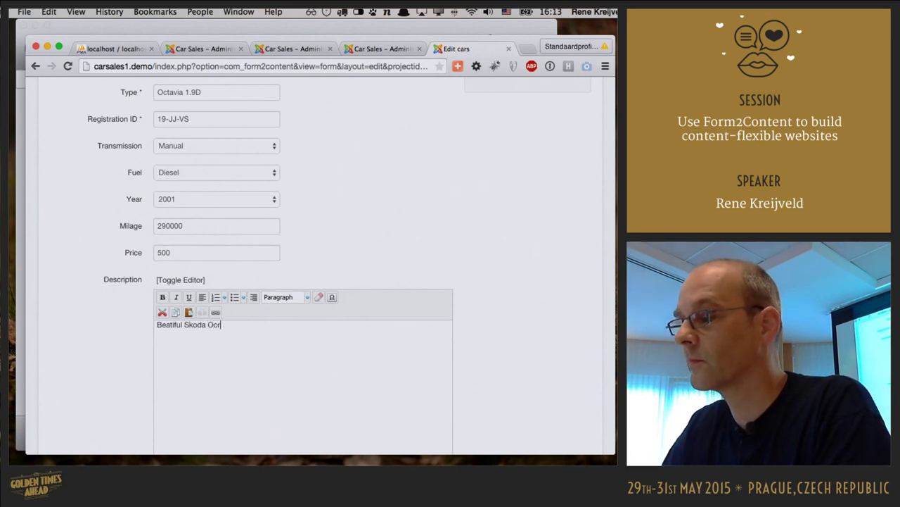
type("tavia. Hardly an")
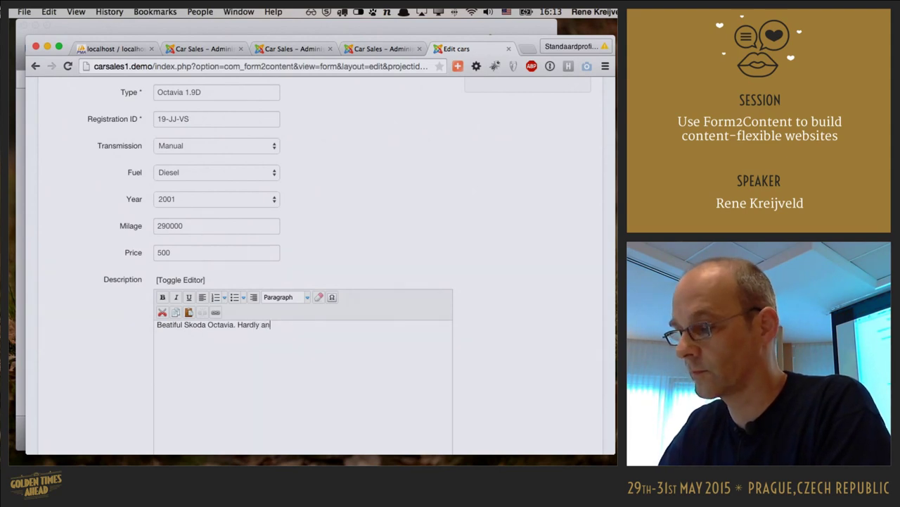
type("y scratcges")
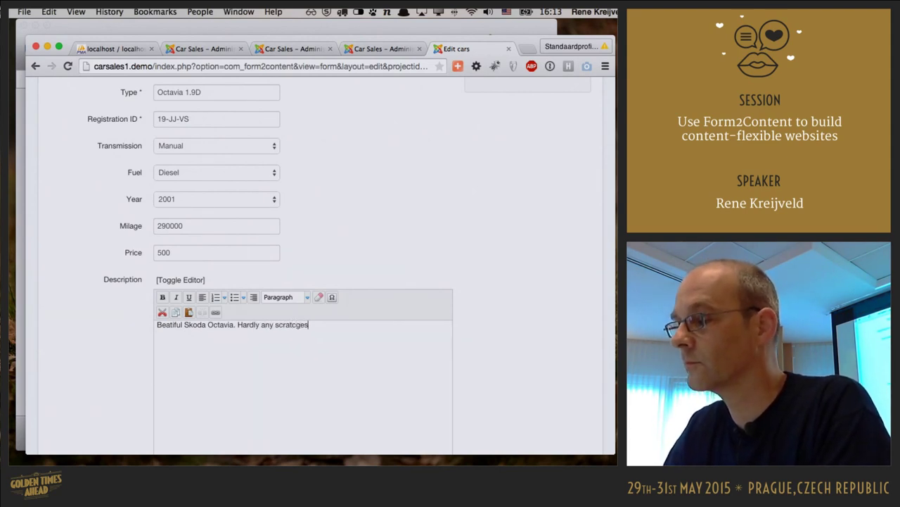
type("hes :-)")
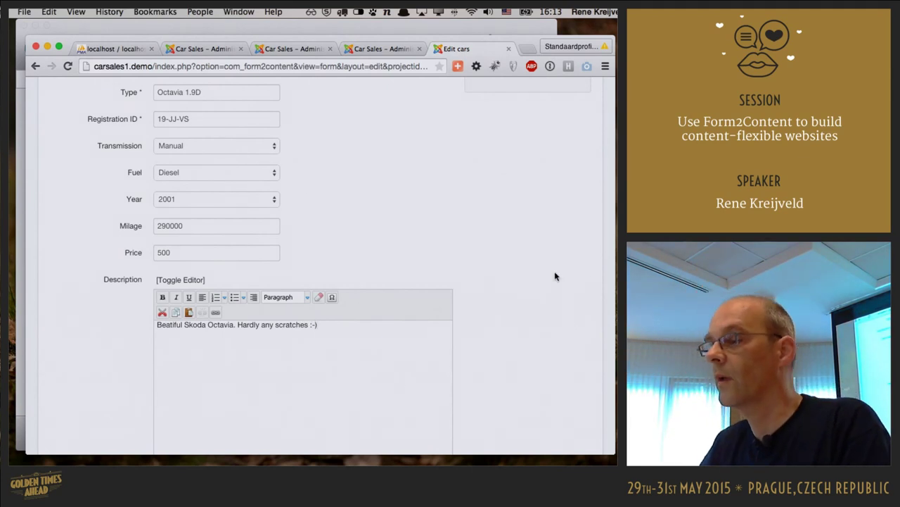
scroll(542, 272, "down", 5)
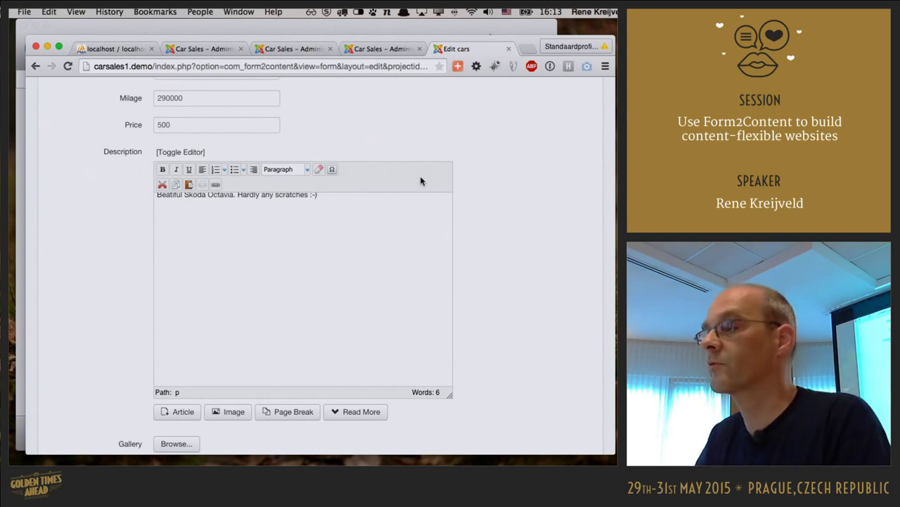
scroll(568, 211, "down", 4)
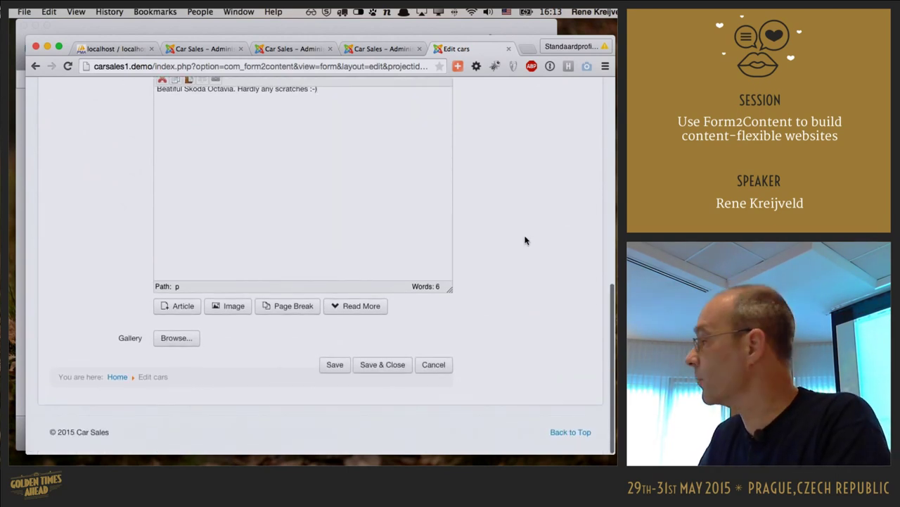
- Upload Skoda1.jpg from Cars > Skoda Octavia into the gallery
left_click(188, 340)
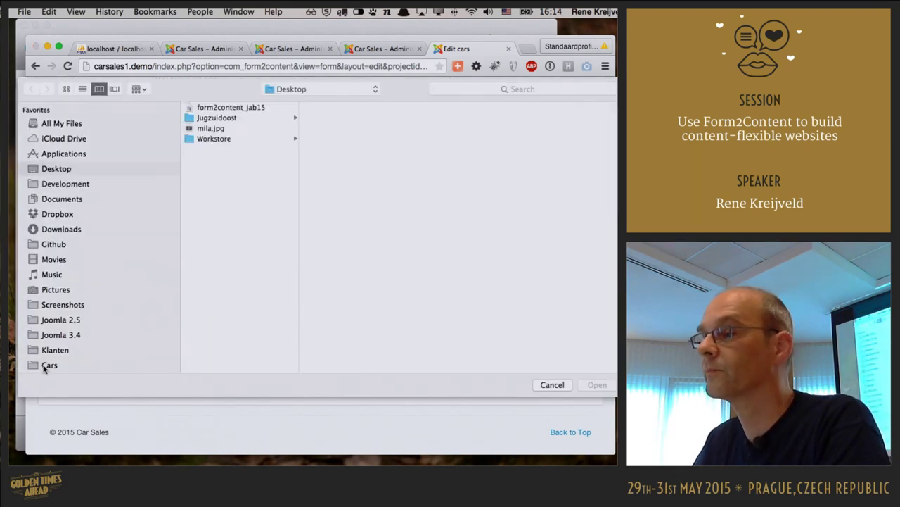
left_click(44, 365)
left_click(232, 129)
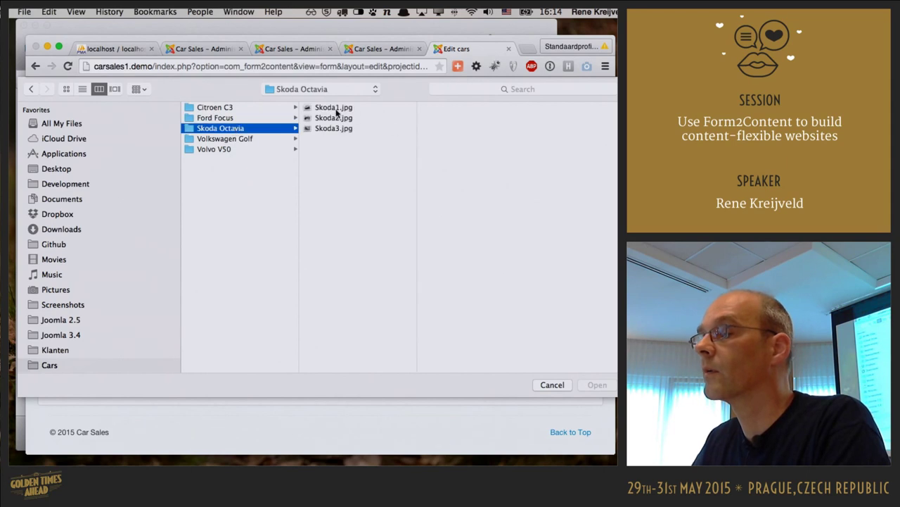
left_click(334, 108)
double_click(334, 107)
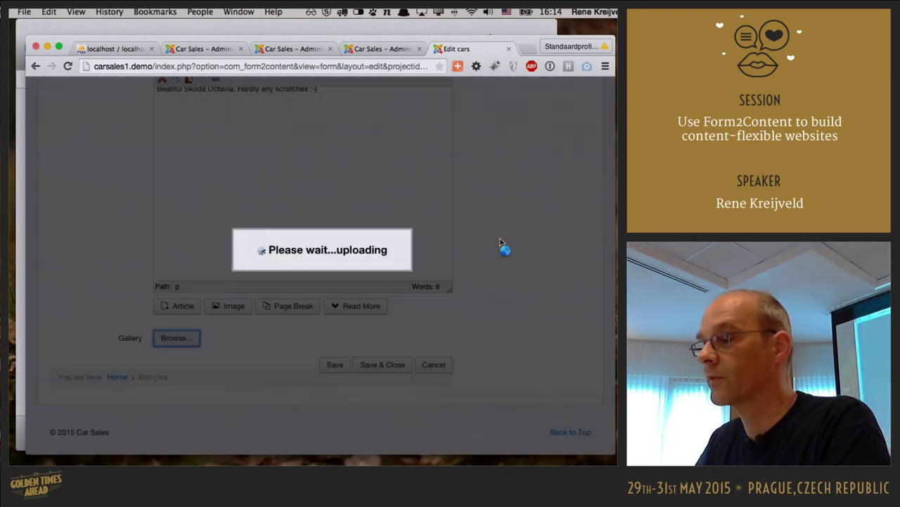
scroll(501, 242, "down", 3)
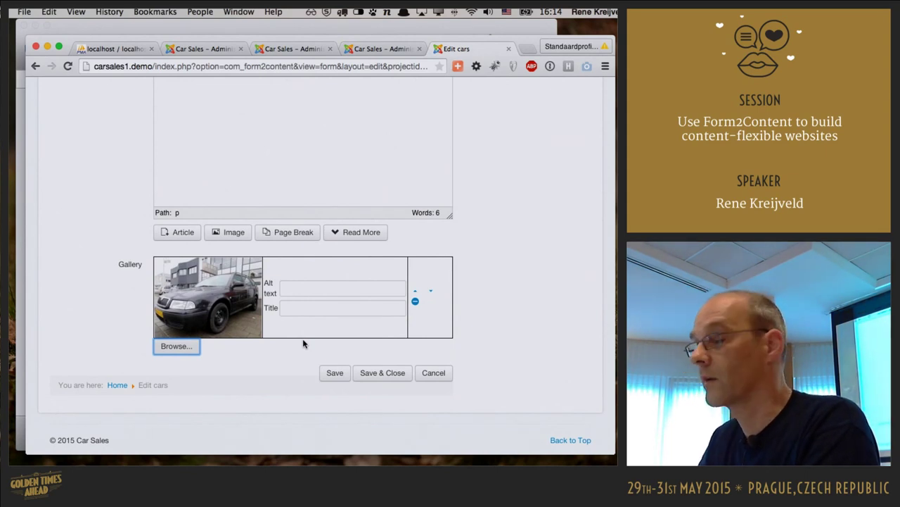
left_click(309, 289)
left_click(307, 308)
- Add Skoda2.jpg and Skoda3.jpg to the gallery and submit the entry with Save & Close
left_click(177, 345)
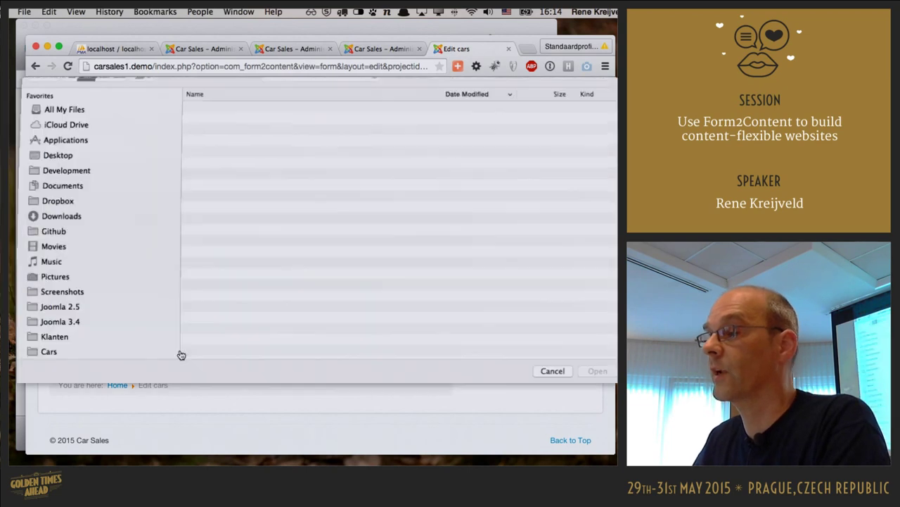
double_click(337, 121)
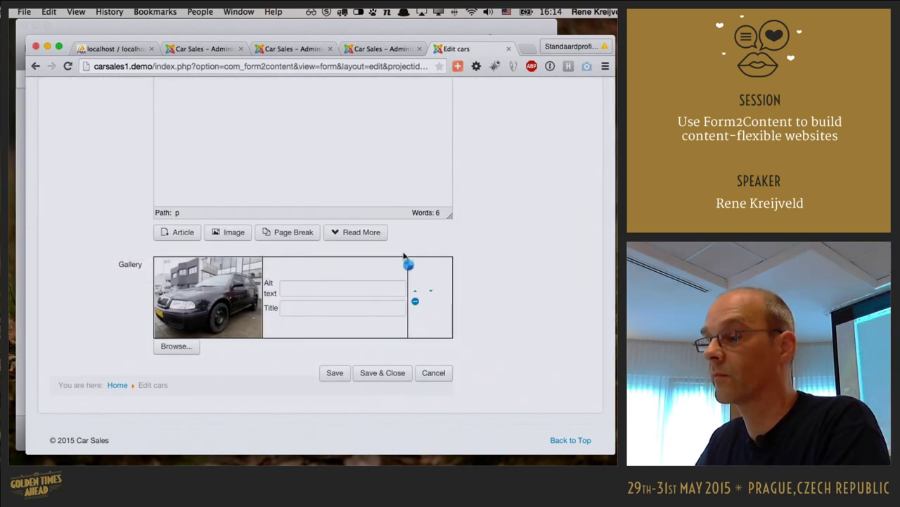
scroll(252, 341, "down", 3)
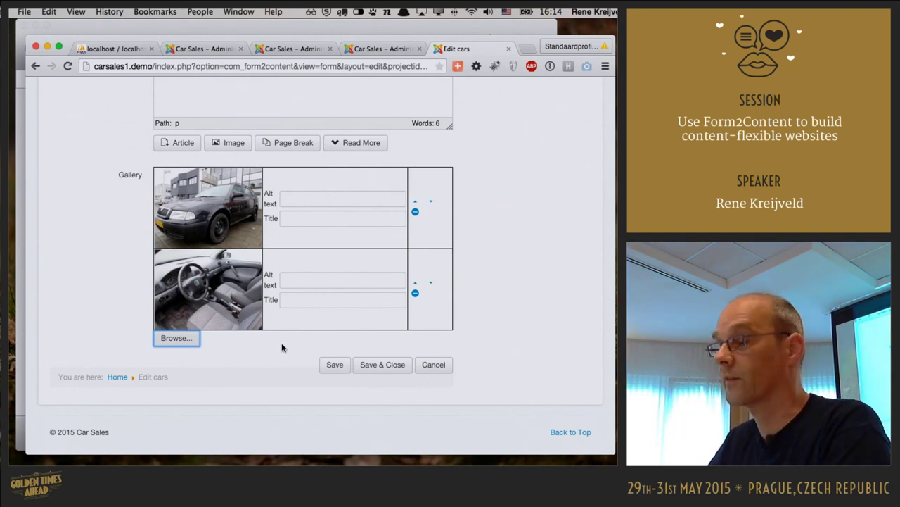
left_click(177, 338)
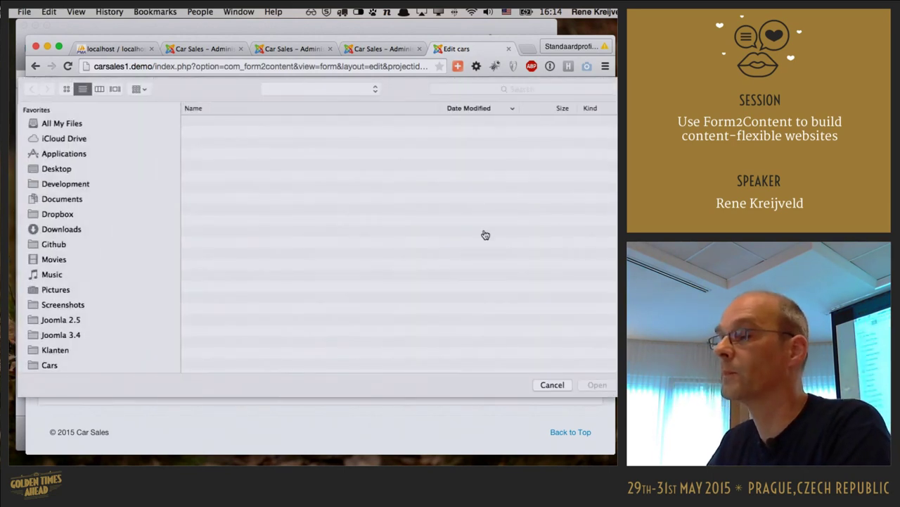
left_click(349, 129)
double_click(345, 132)
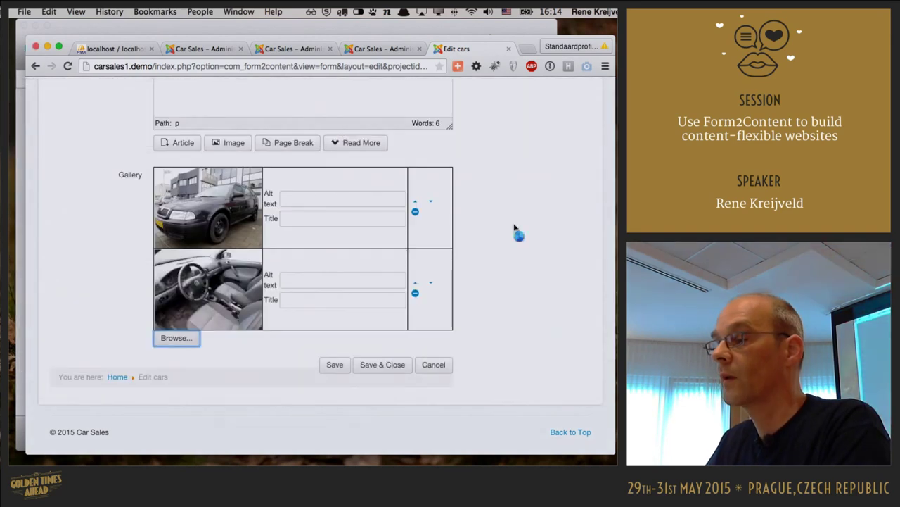
scroll(533, 235, "down", 1)
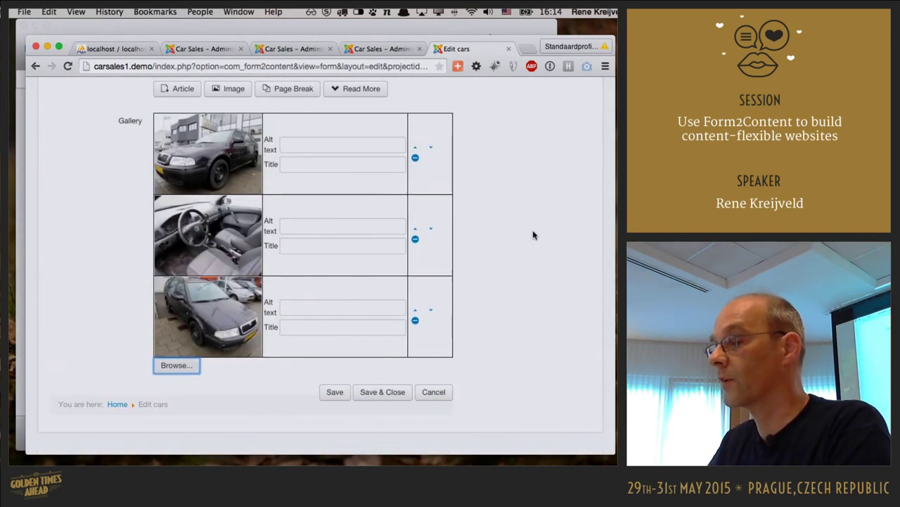
left_click(392, 397)
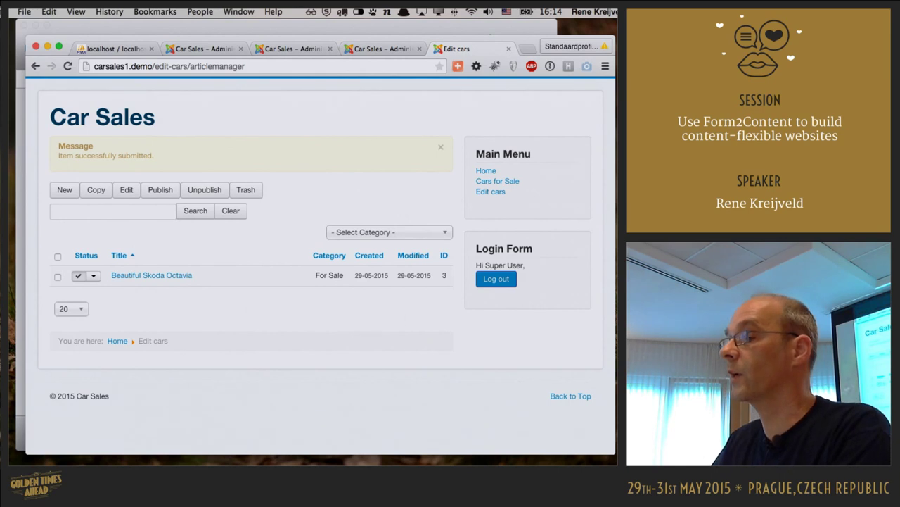
- View the Cars for Sale listing, close the site and move to slide 21, 'Content templates'
left_click(514, 182)
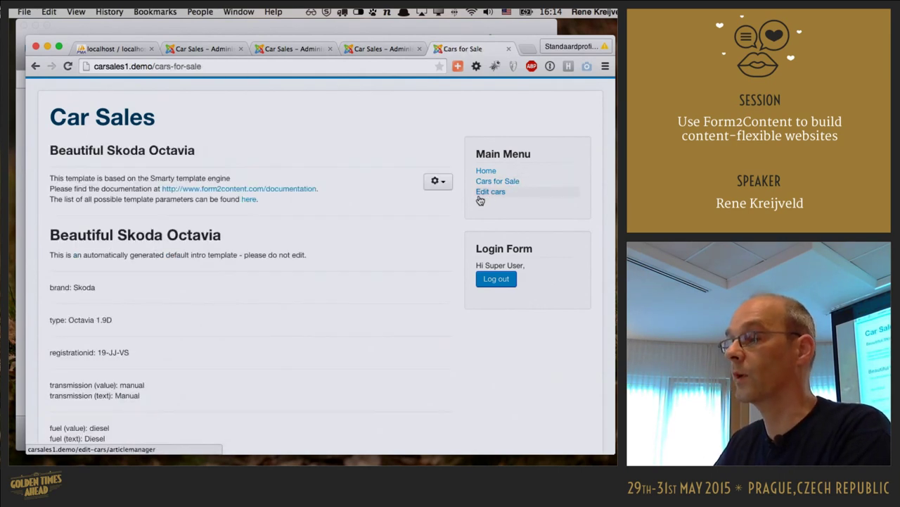
scroll(397, 244, "down", 3)
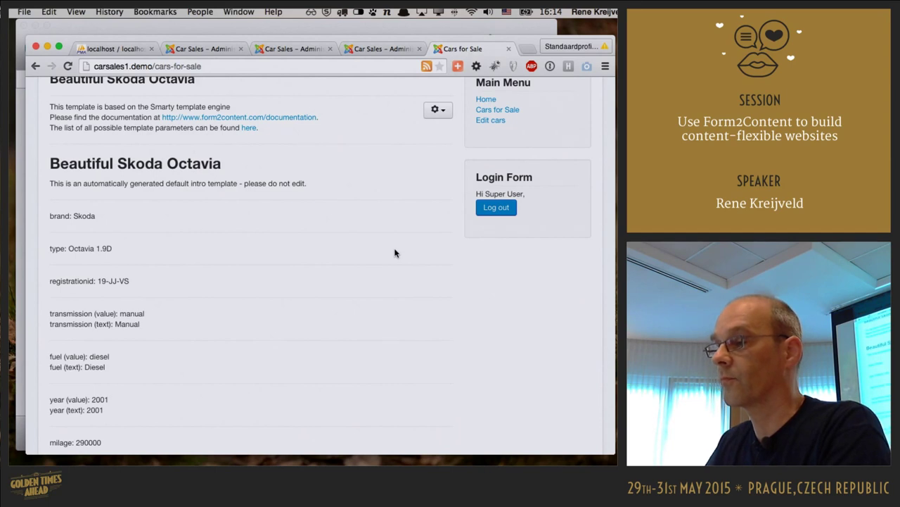
key("super+w")
key("super+w")
key("super+Tab")
key("Right")
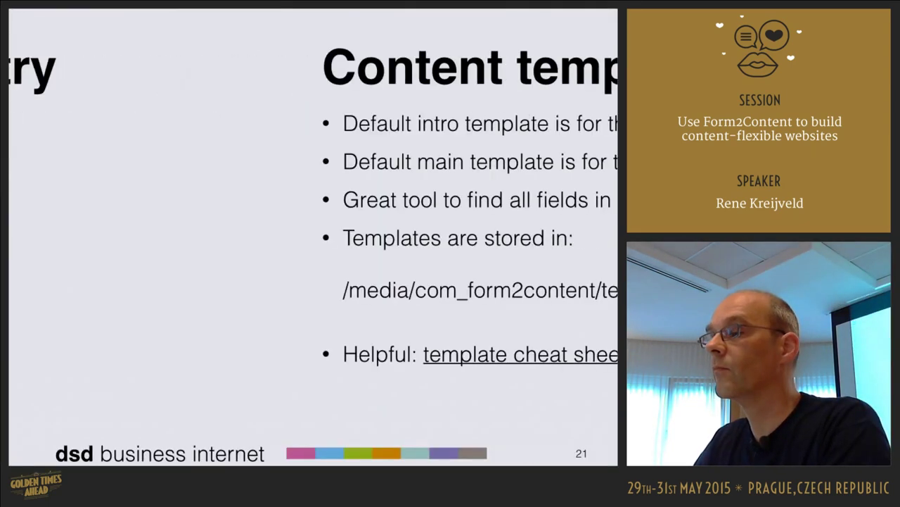